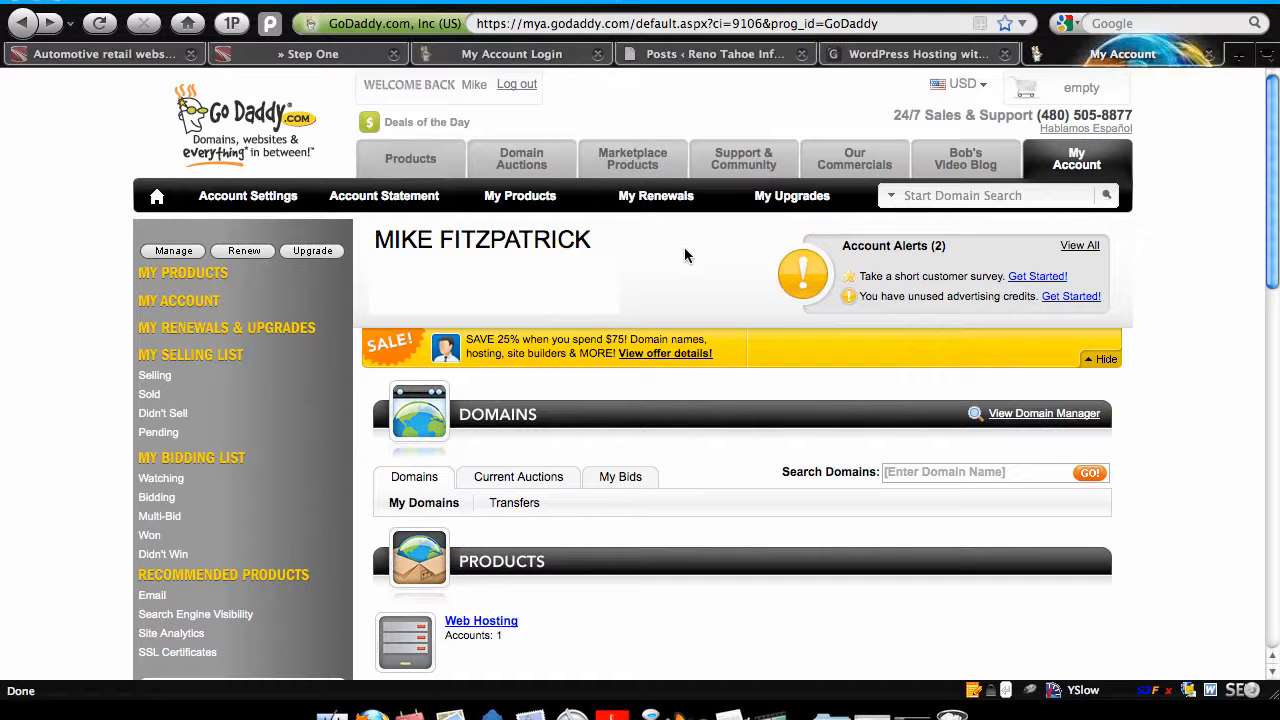
# Step: Open the web hosting product in the account and launch the control center for approvedreno.com
pyautogui.scroll(-3, 684, 255)
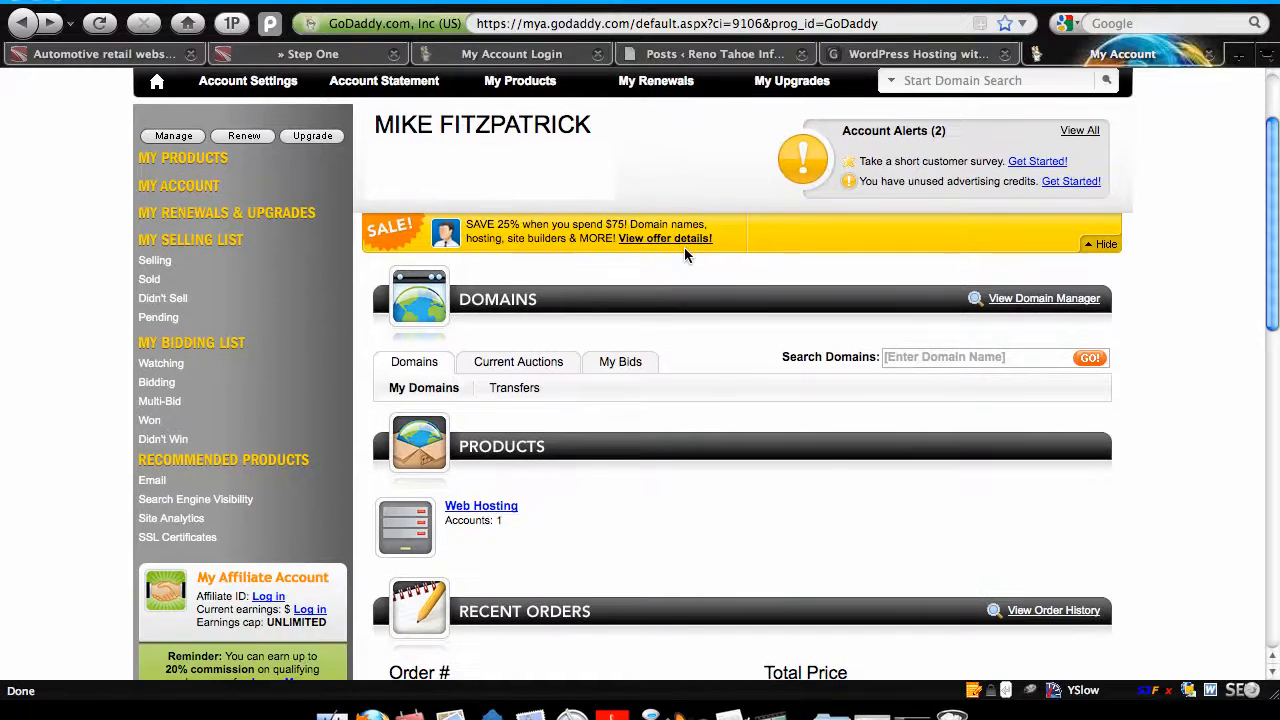
pyautogui.scroll(-3, 684, 255)
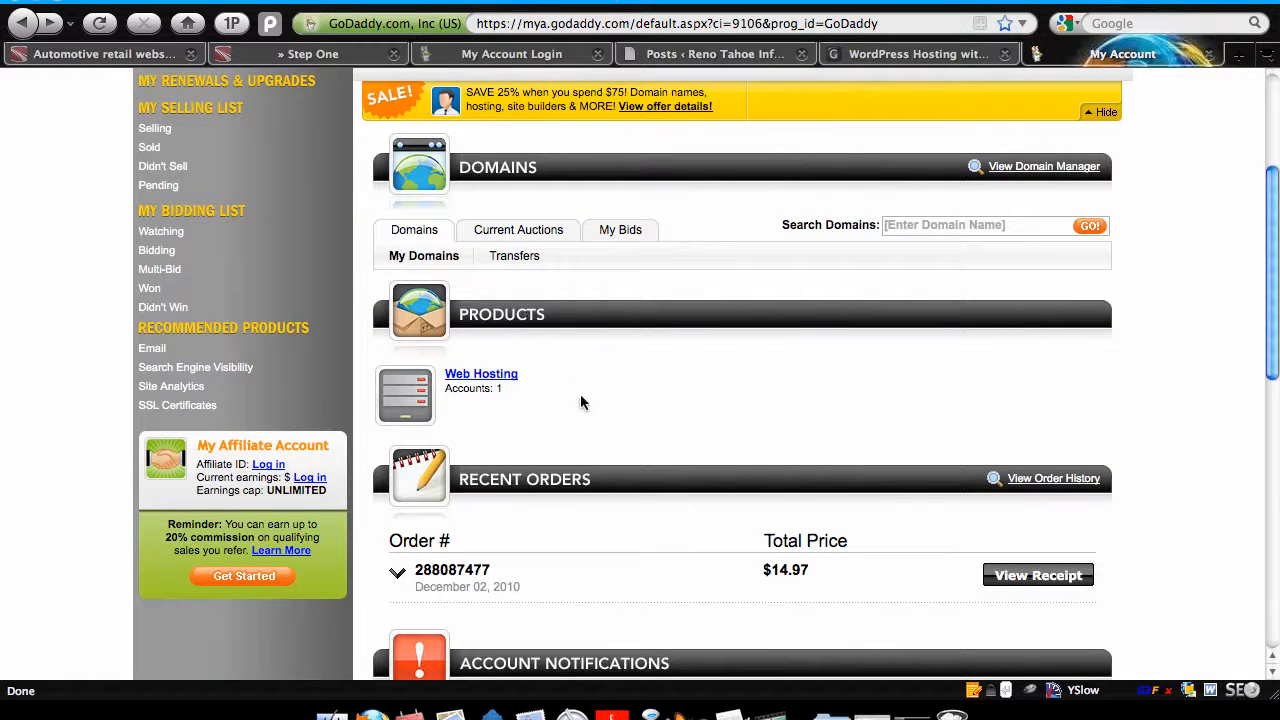
pyautogui.scroll(1, 604, 284)
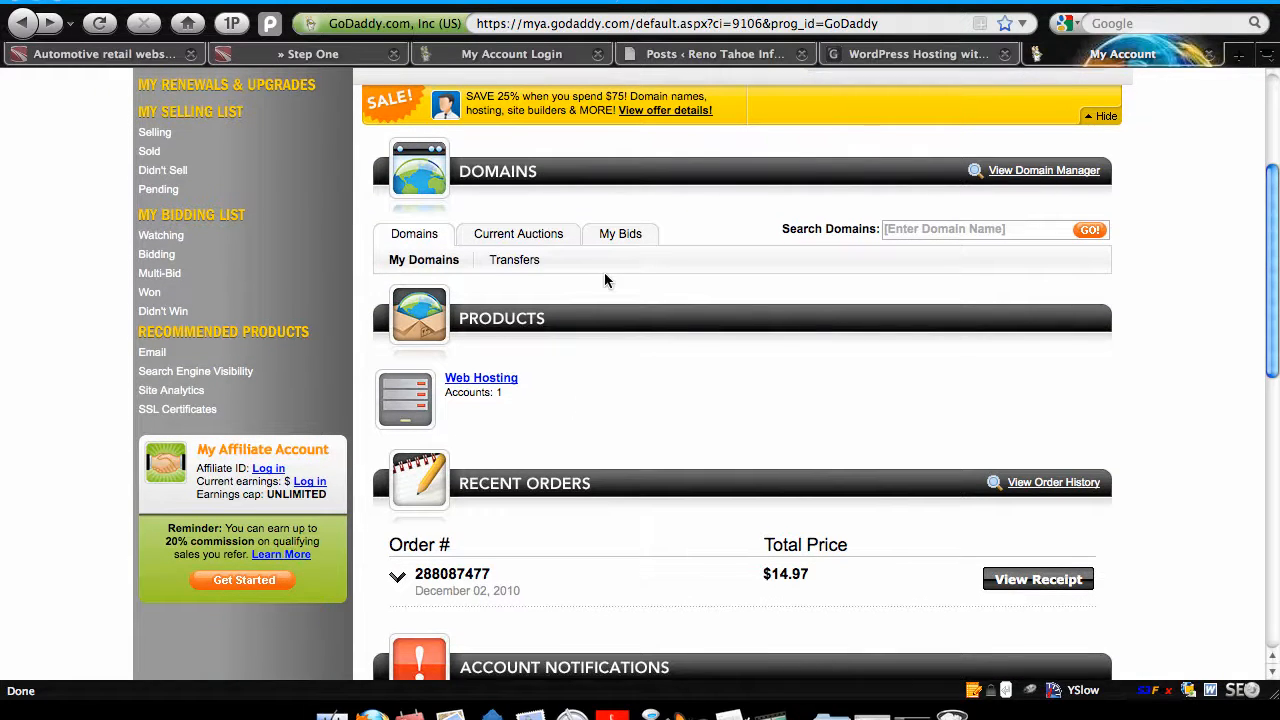
pyautogui.click(481, 380)
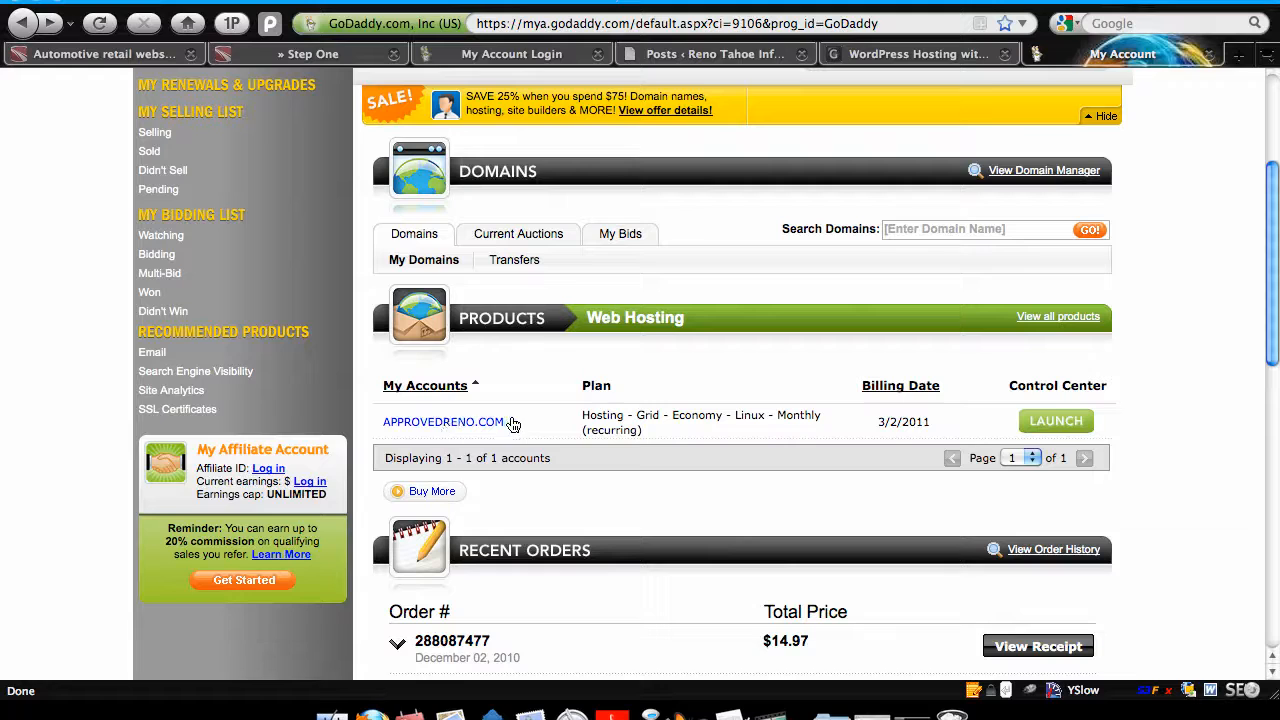
pyautogui.click(1043, 422)
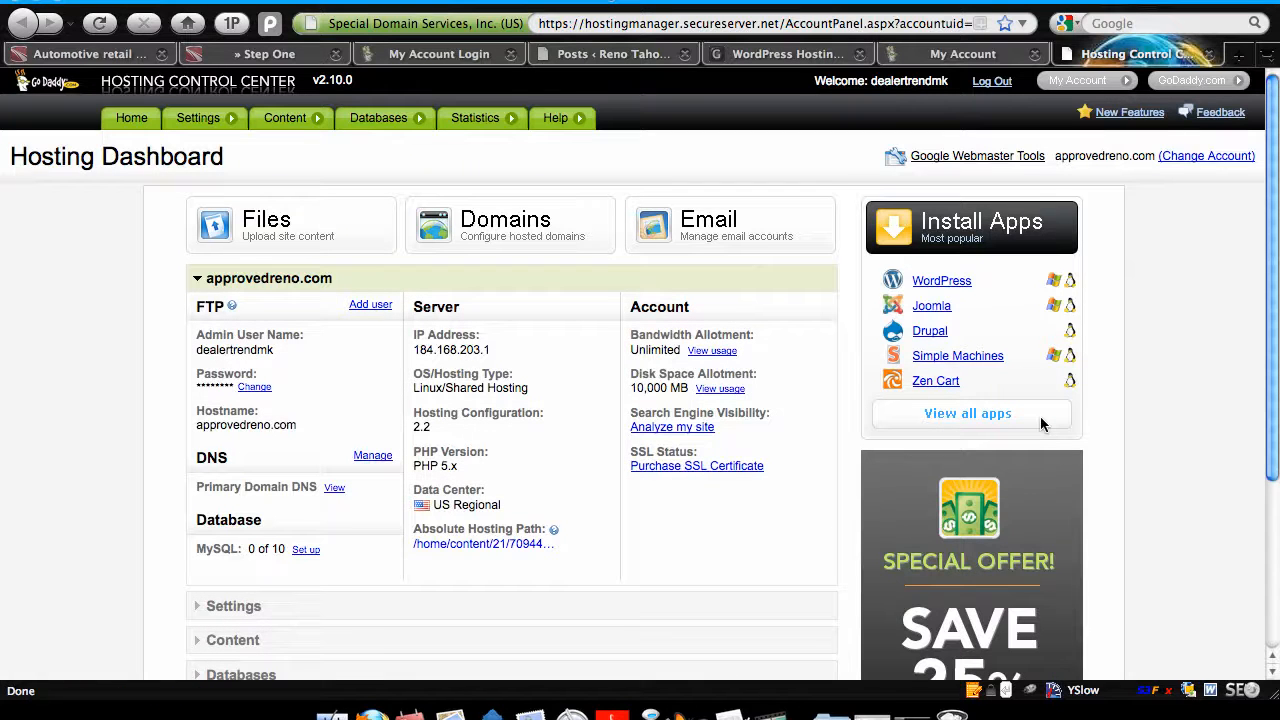
# Step: View all installable hosting applications and open the WordPress application page
pyautogui.click(1040, 420)
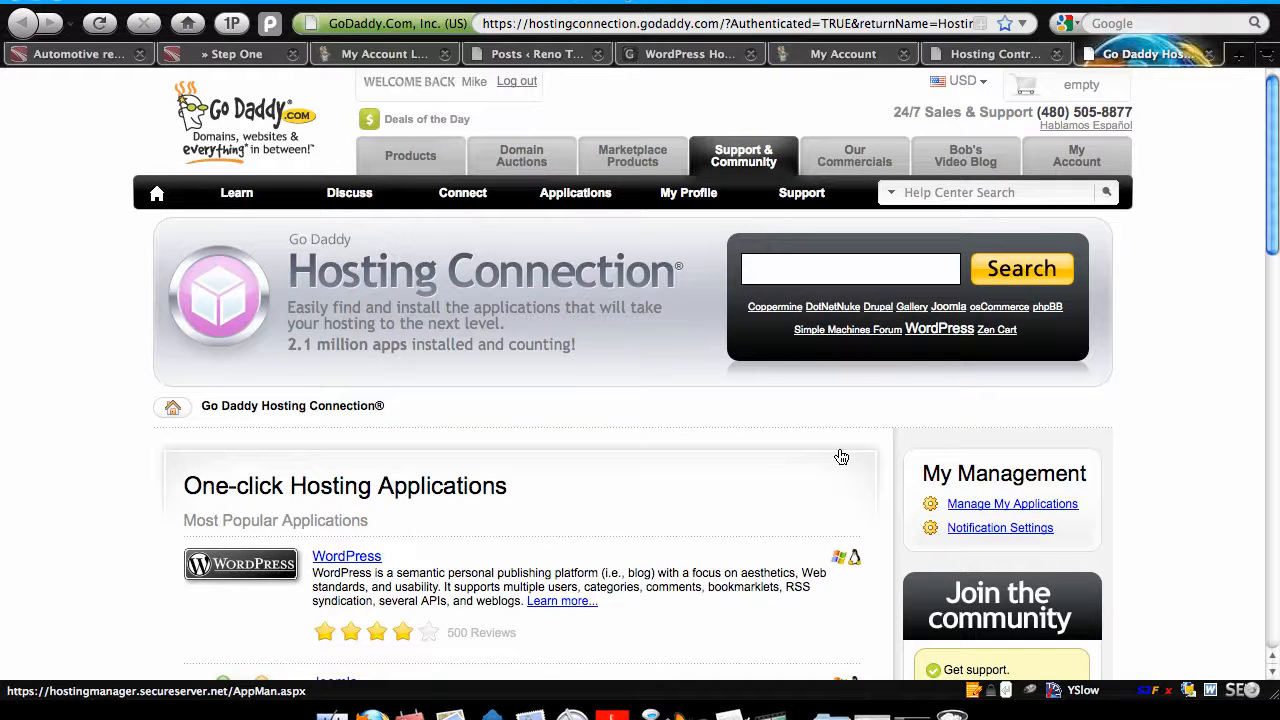
pyautogui.scroll(-2, 841, 457)
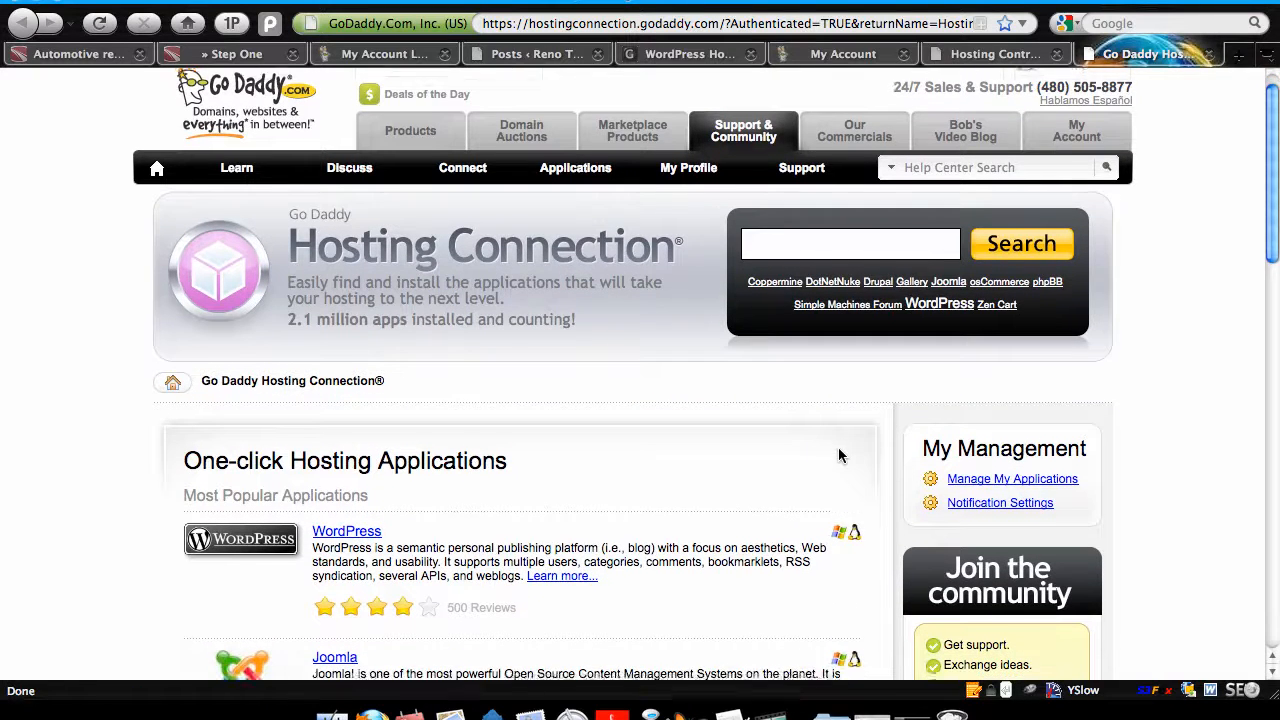
pyautogui.scroll(-3, 840, 456)
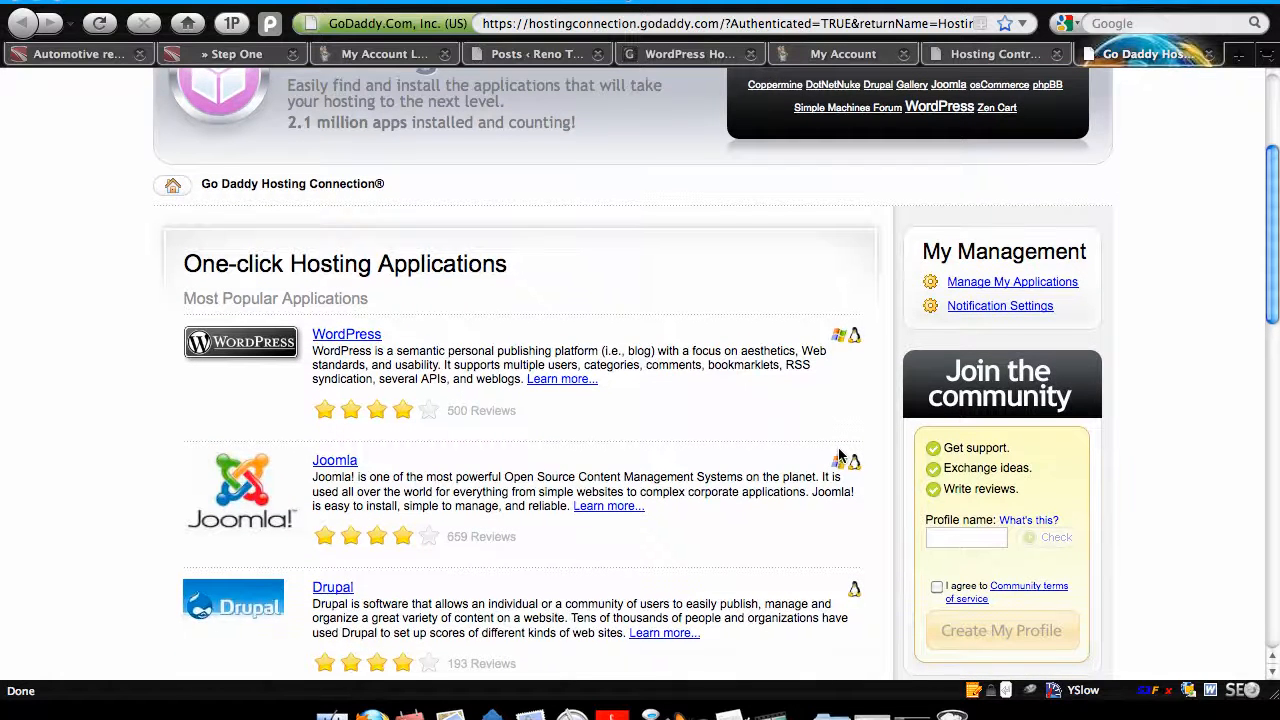
pyautogui.scroll(-3, 840, 456)
pyautogui.scroll(-4, 840, 456)
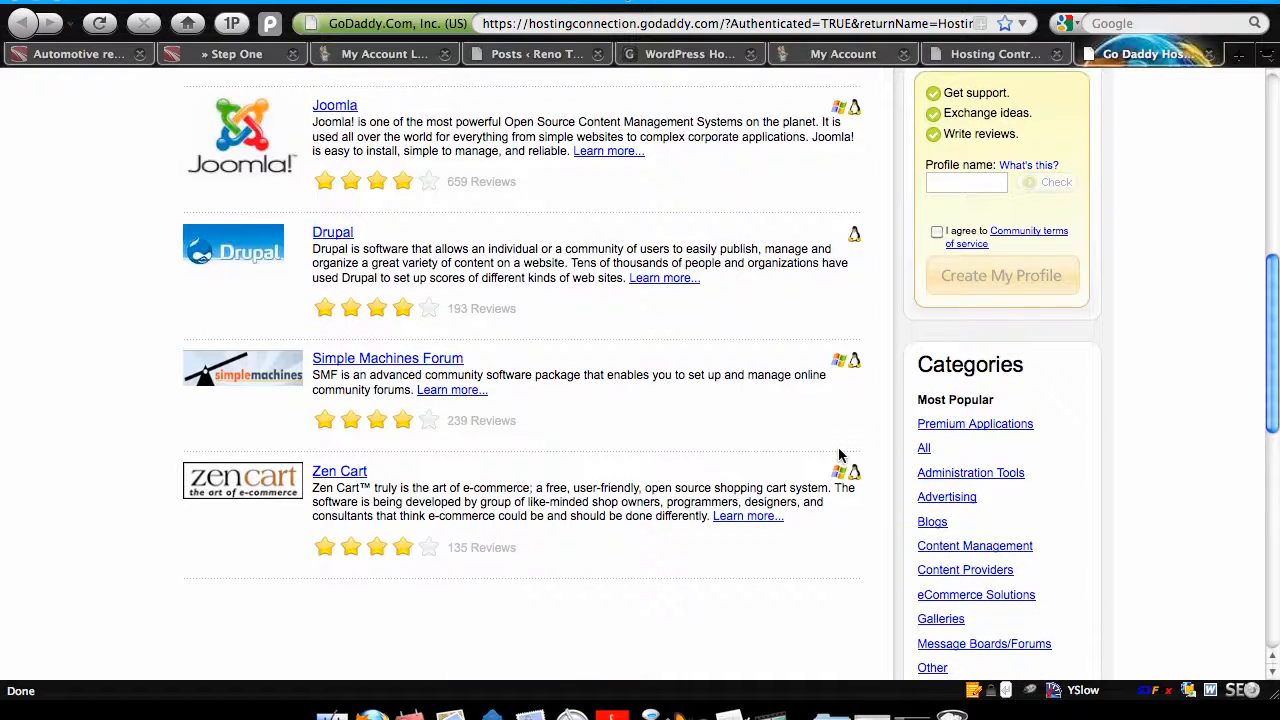
pyautogui.scroll(8, 840, 456)
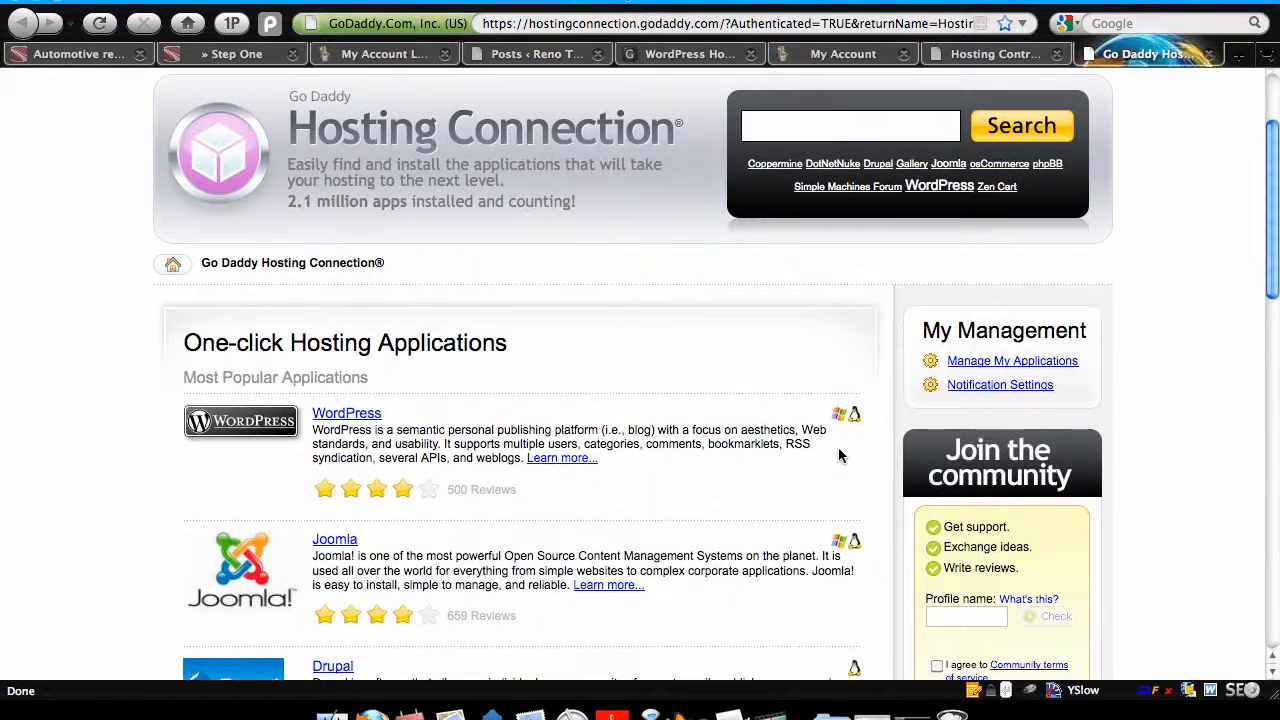
pyautogui.scroll(1, 759, 421)
pyautogui.scroll(1, 759, 421)
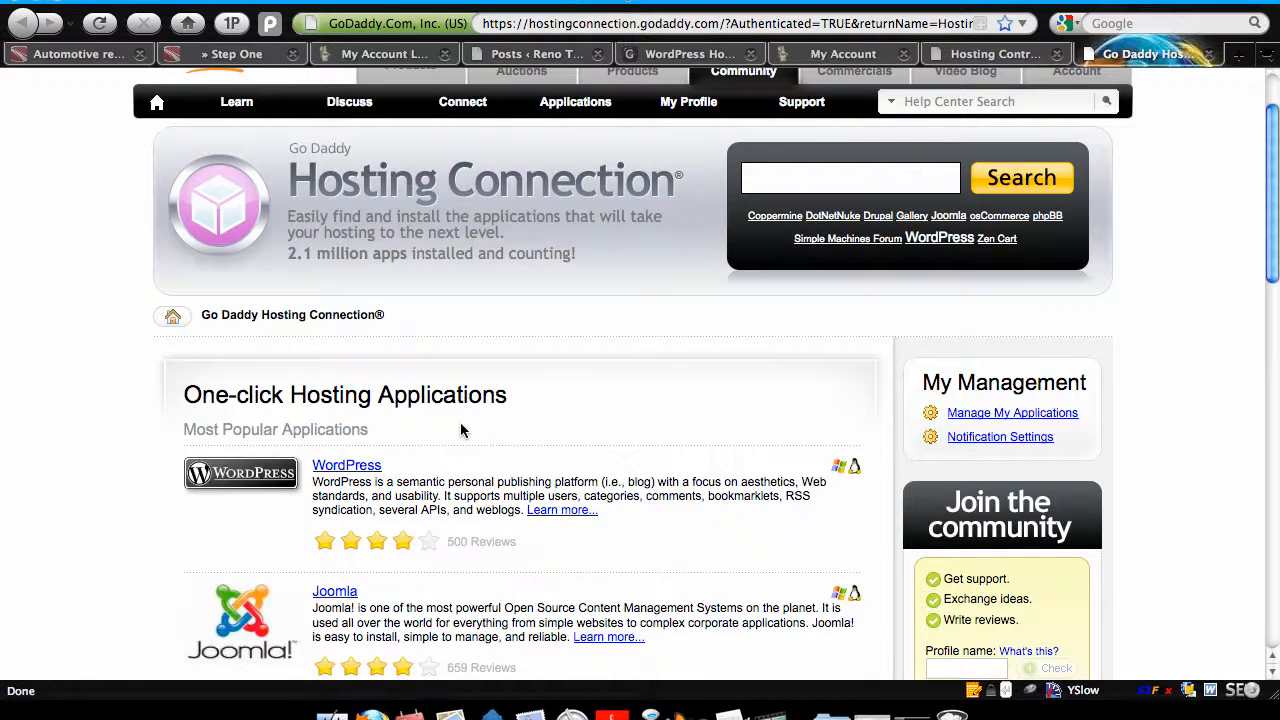
pyautogui.click(340, 472)
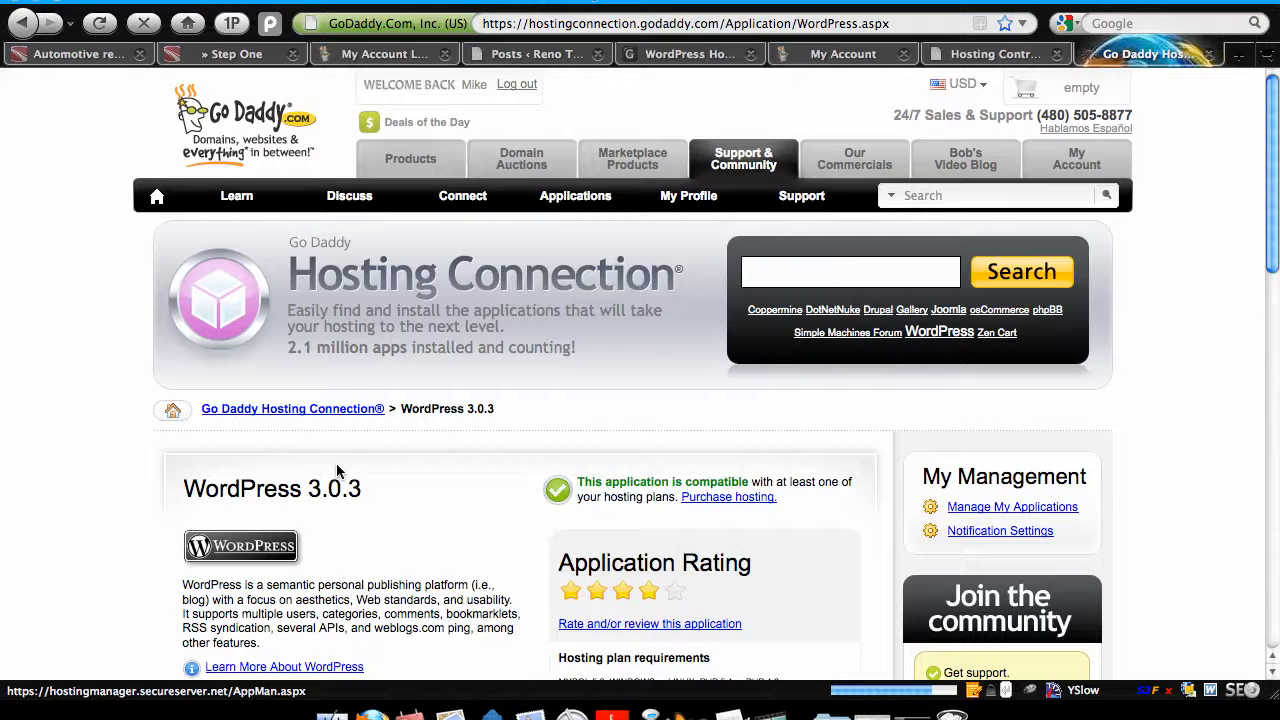
# Step: Start the WordPress 3.0.3 installation and agree to the End User License Agreement
pyautogui.scroll(-3, 337, 475)
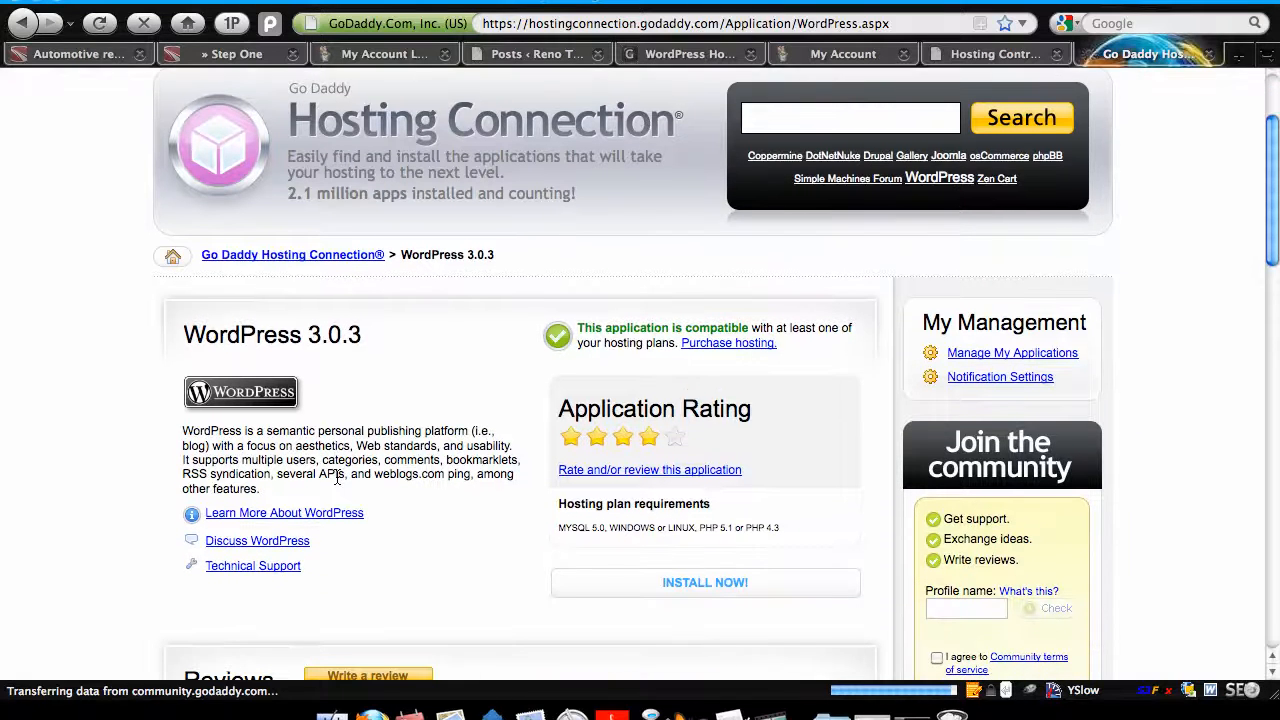
pyautogui.scroll(-1, 337, 478)
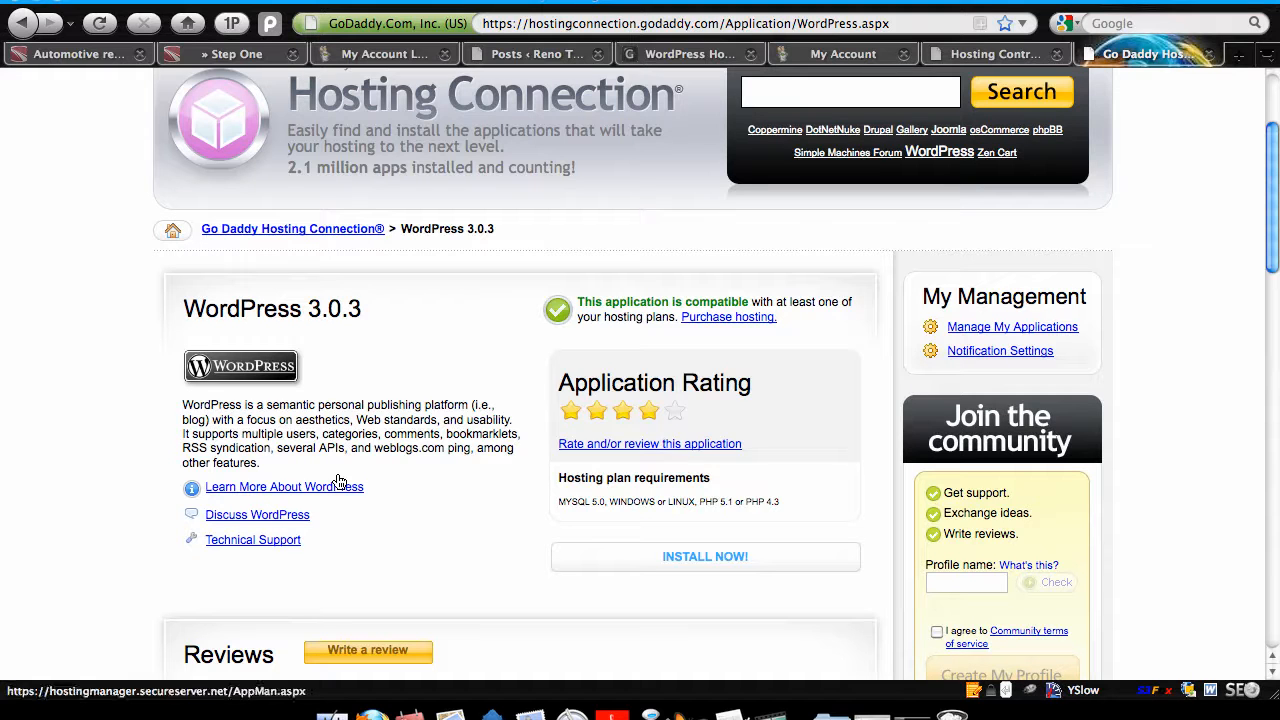
pyautogui.click(686, 560)
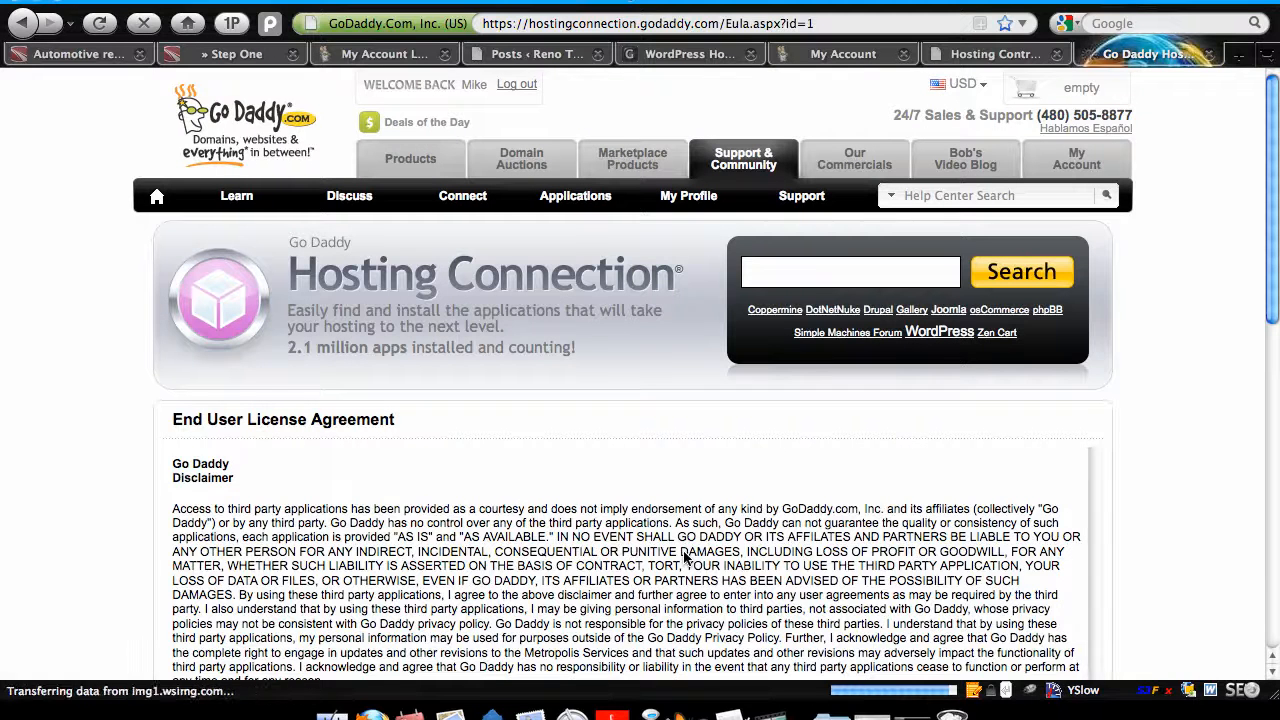
pyautogui.scroll(-5, 683, 567)
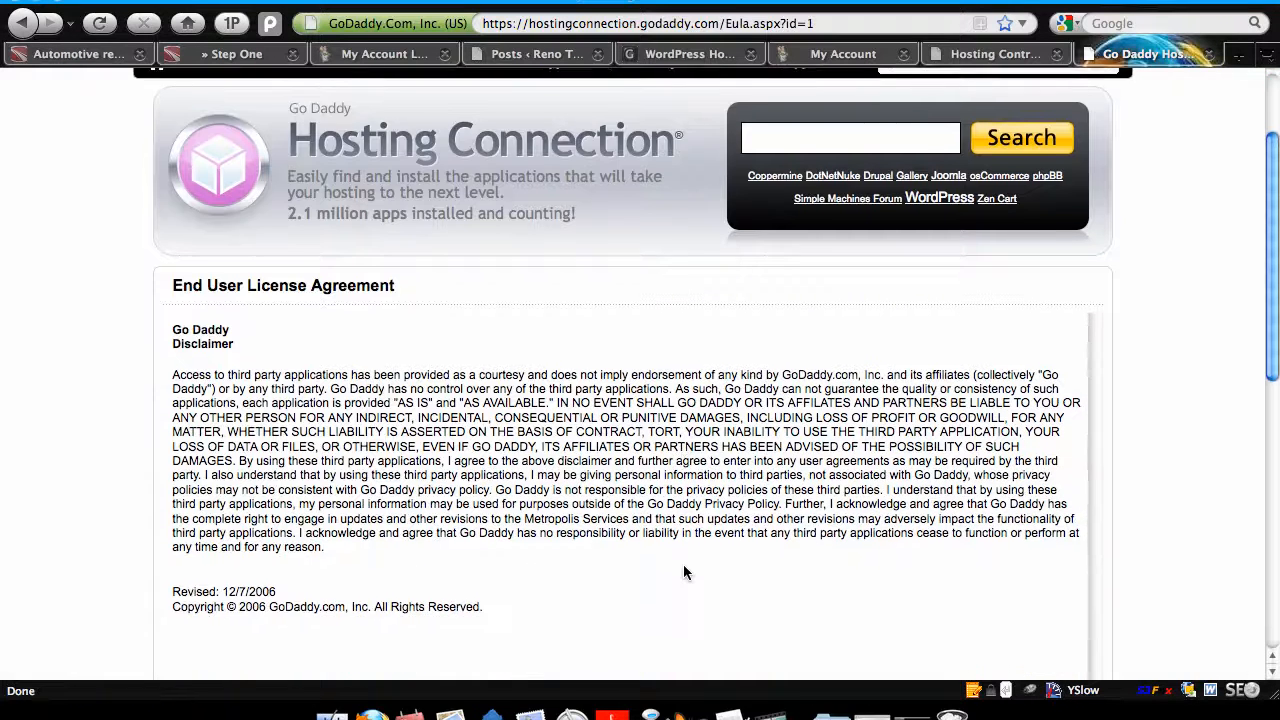
pyautogui.scroll(-4, 684, 567)
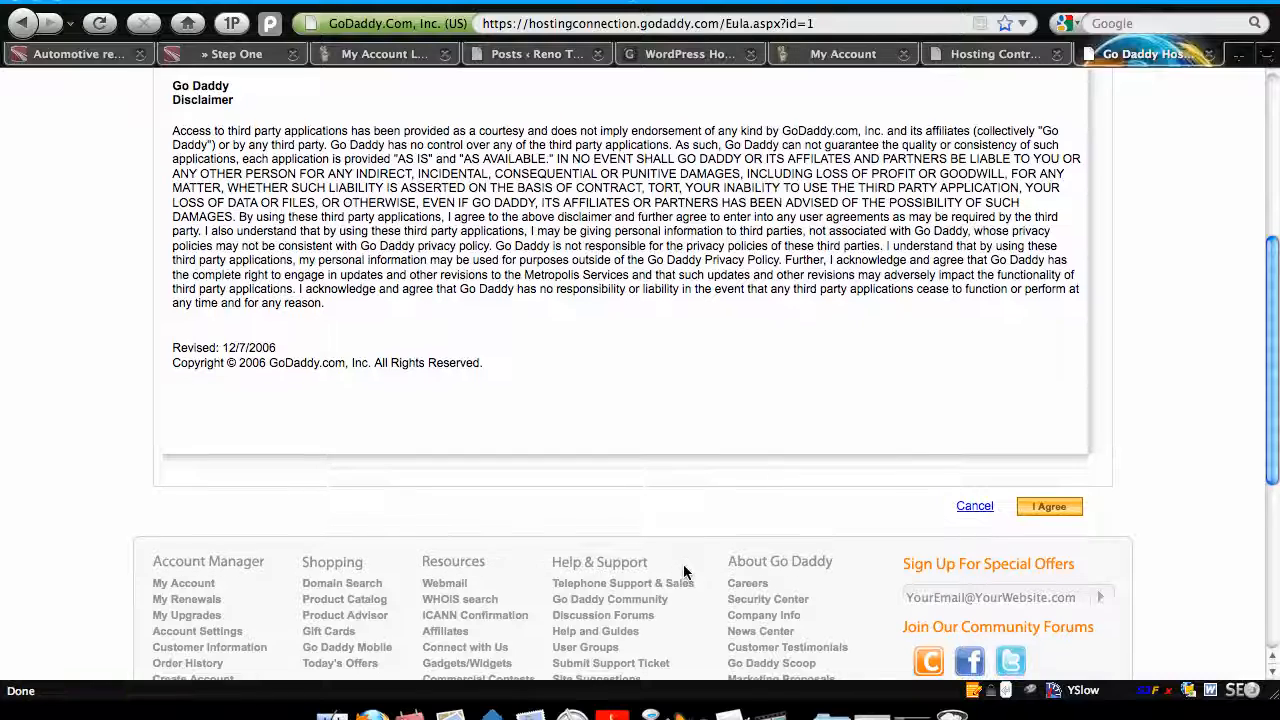
pyautogui.click(1049, 522)
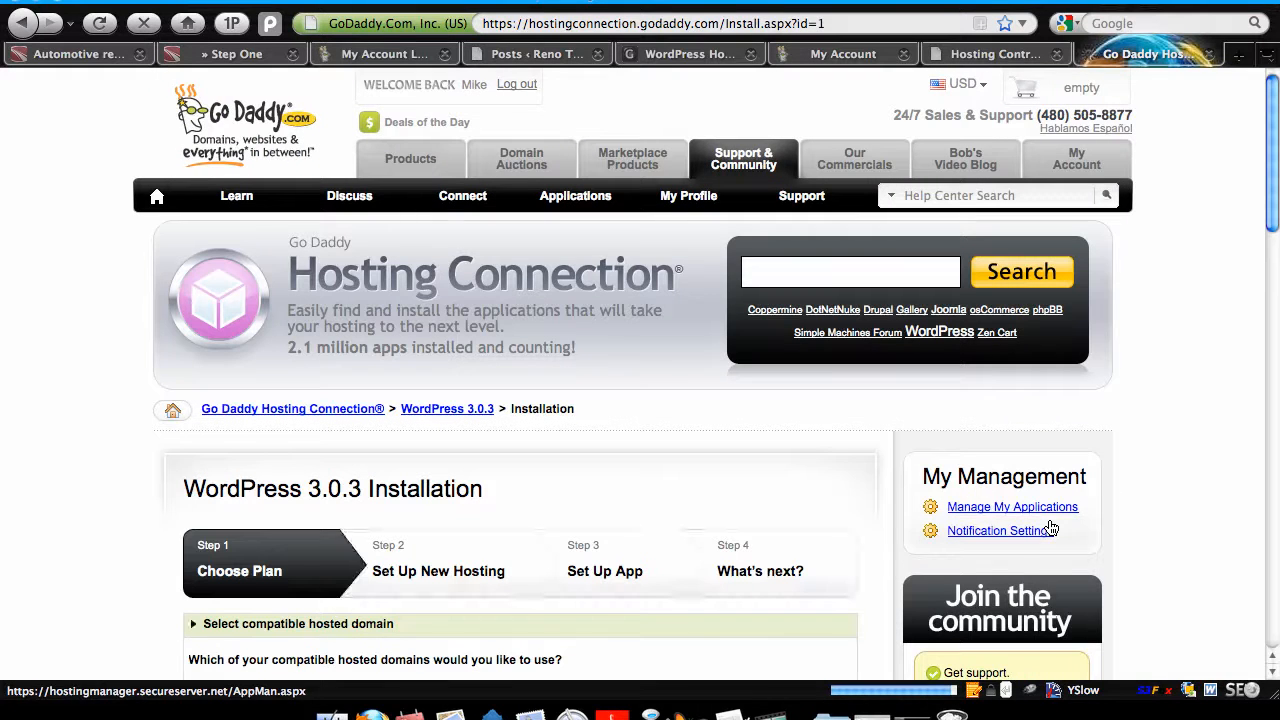
# Step: Choose approvedreno.com as the hosted domain for the installation and continue to the app setup
pyautogui.scroll(-1, 1051, 528)
pyautogui.scroll(-5, 1051, 528)
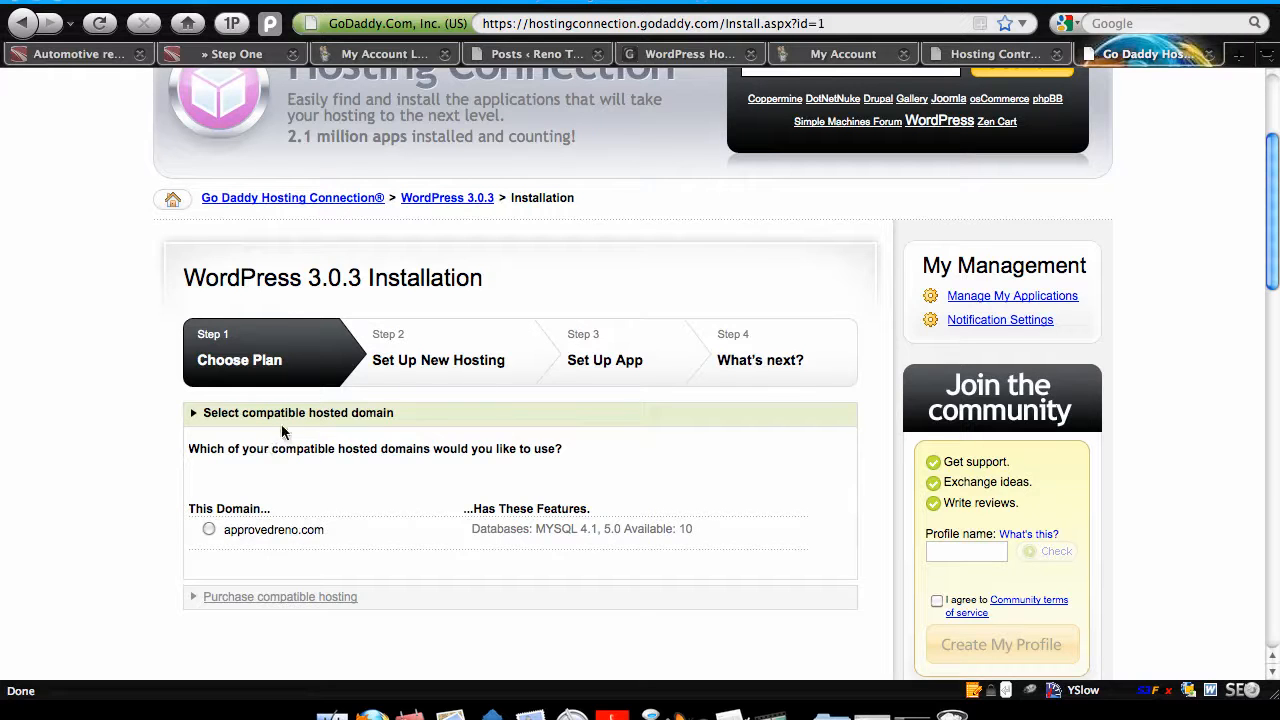
pyautogui.click(209, 530)
pyautogui.scroll(-5, 354, 520)
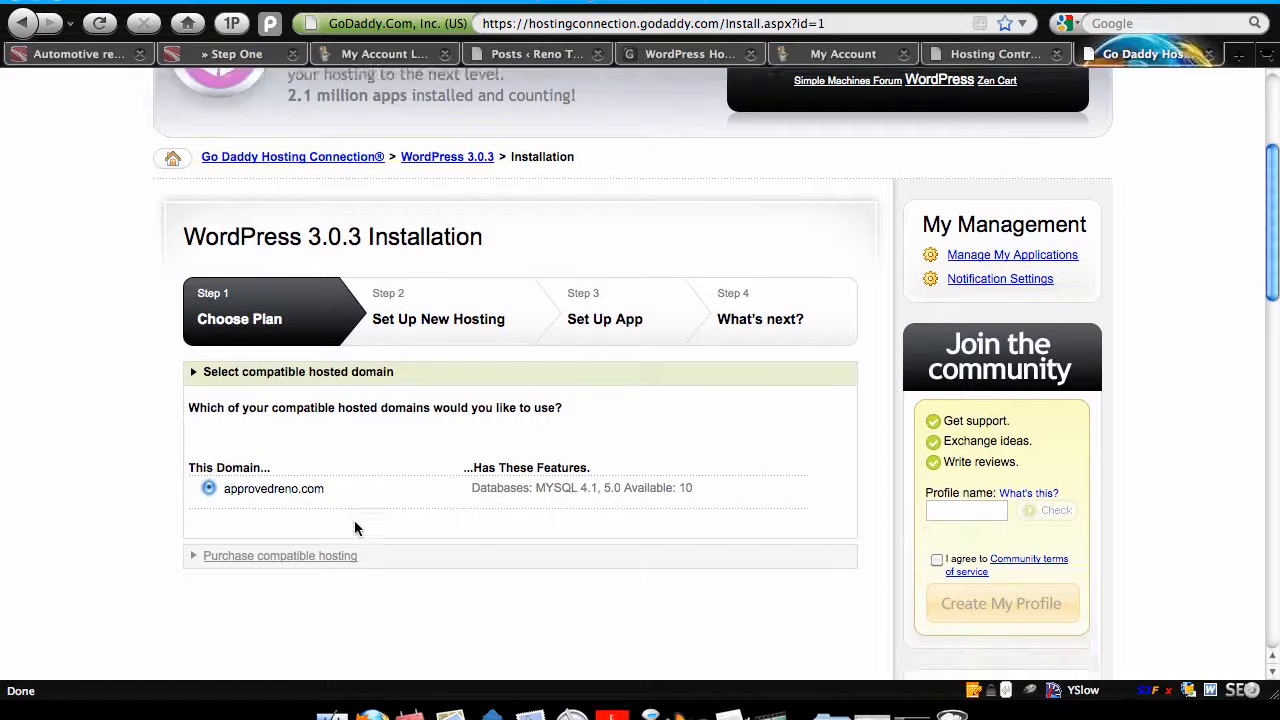
pyautogui.scroll(-1, 355, 522)
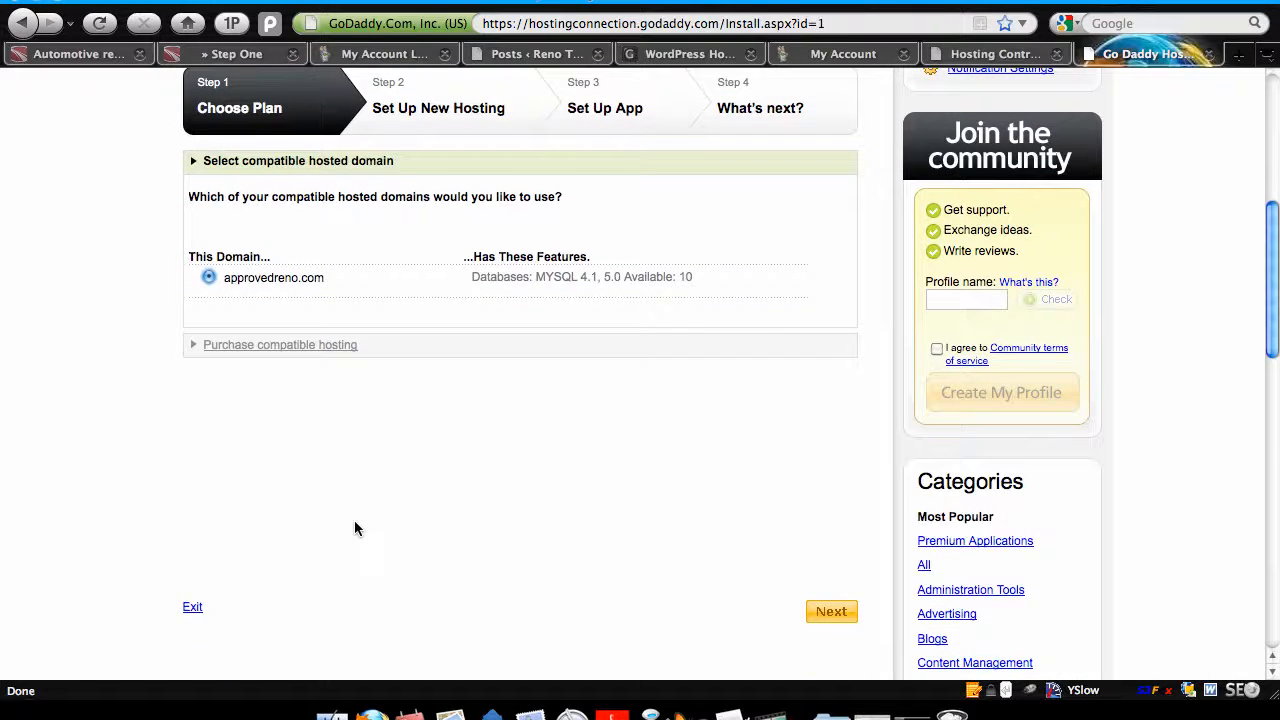
pyautogui.scroll(-3, 354, 528)
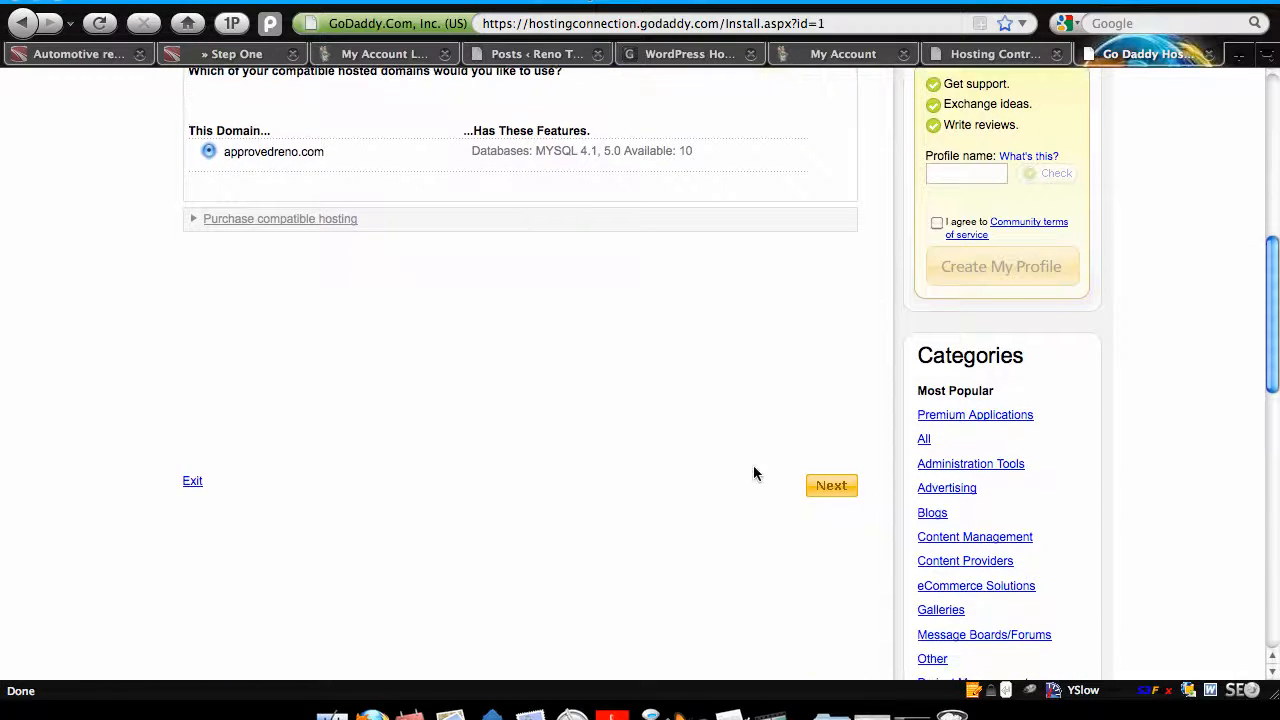
pyautogui.click(830, 490)
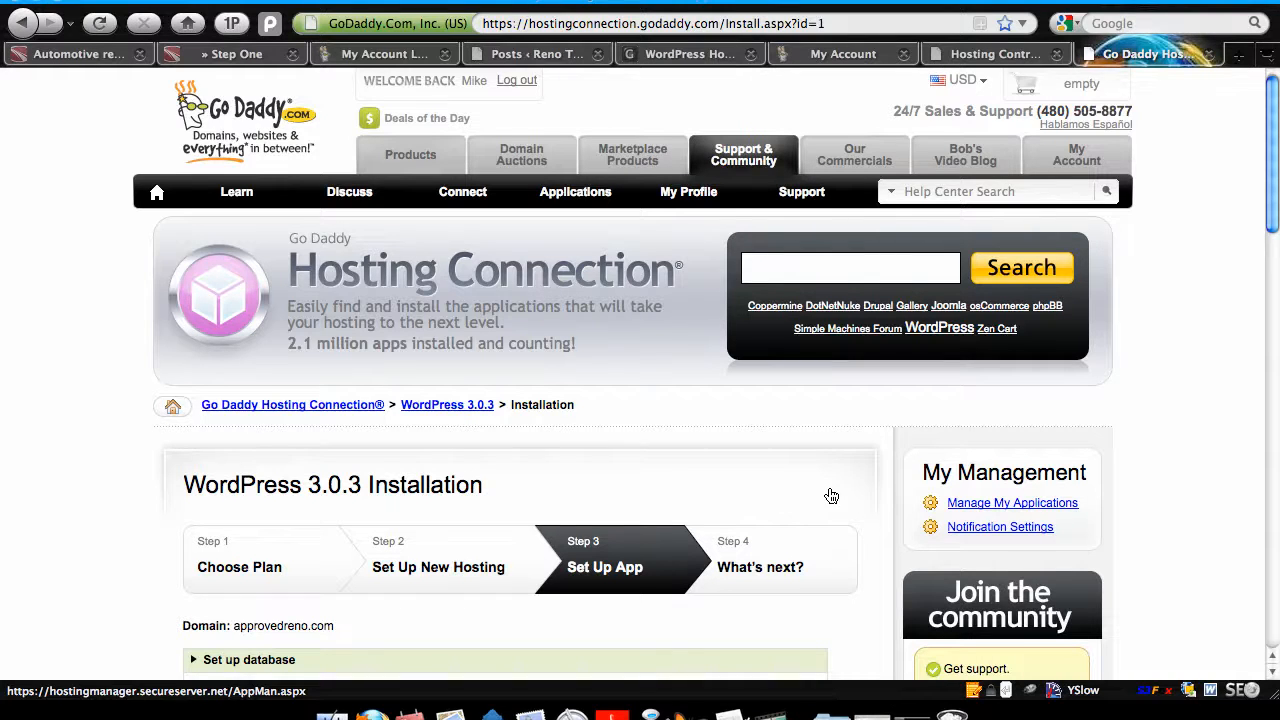
# Step: Set the database description to "WordPress for example site", enter and verify the database password, and continue to the install directory
pyautogui.scroll(-5, 831, 496)
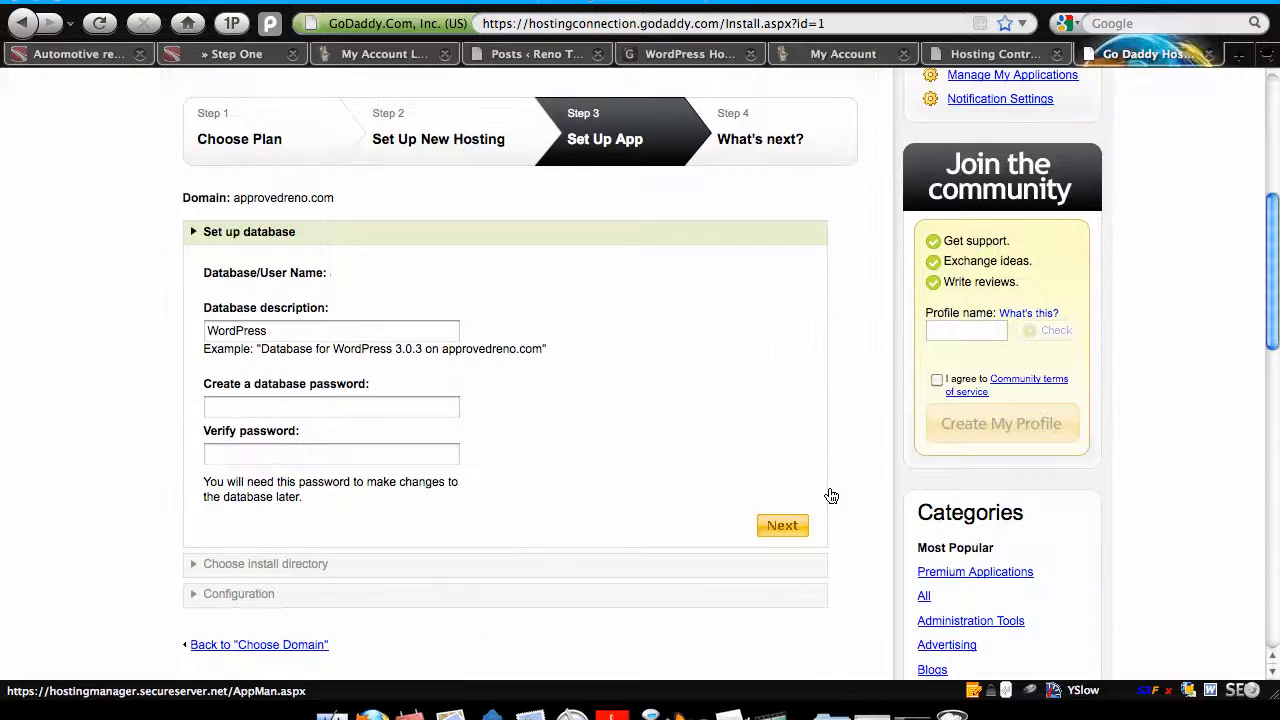
pyautogui.click(396, 330)
pyautogui.write('for exa')
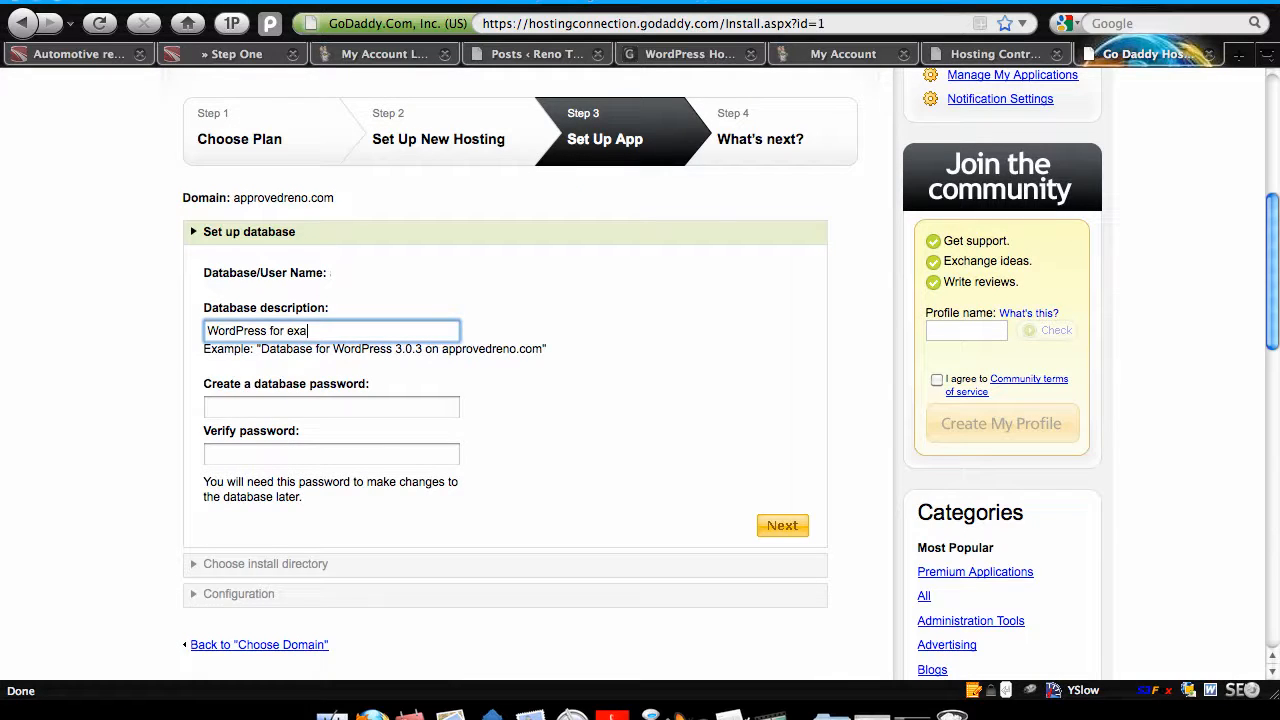
pyautogui.write('mple site')
pyautogui.press('Tab')
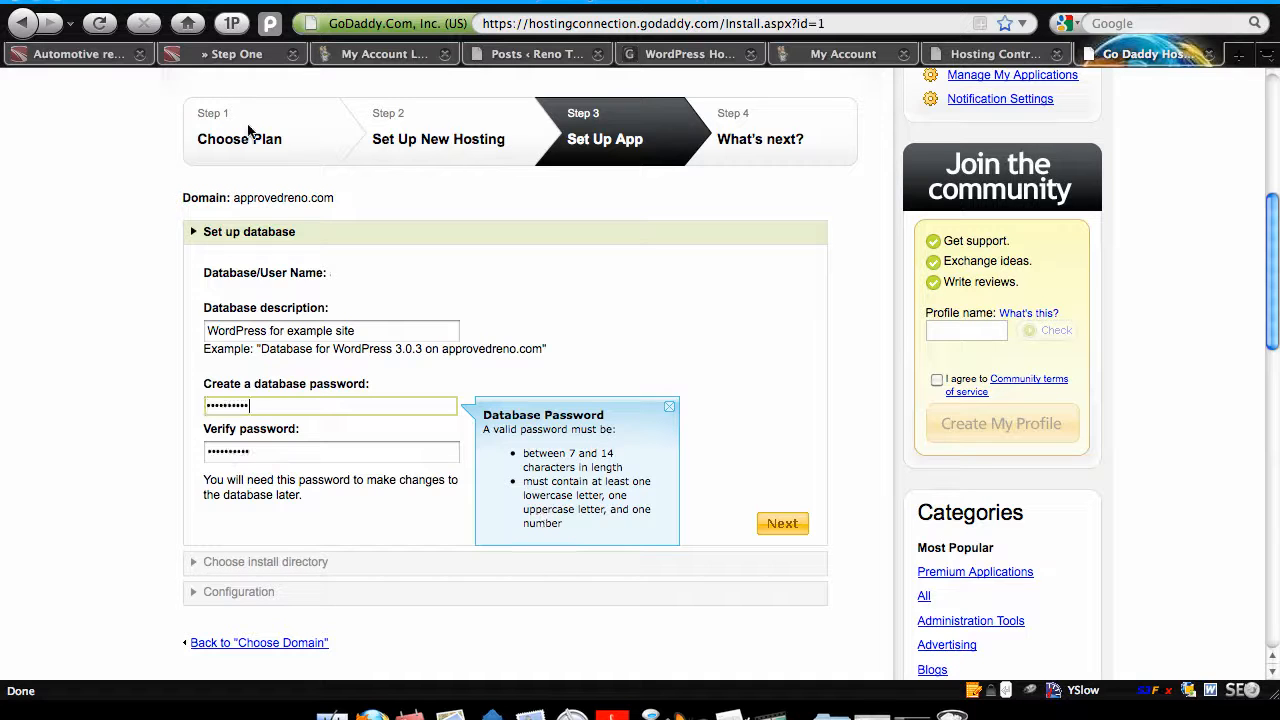
pyautogui.scroll(-3, 768, 408)
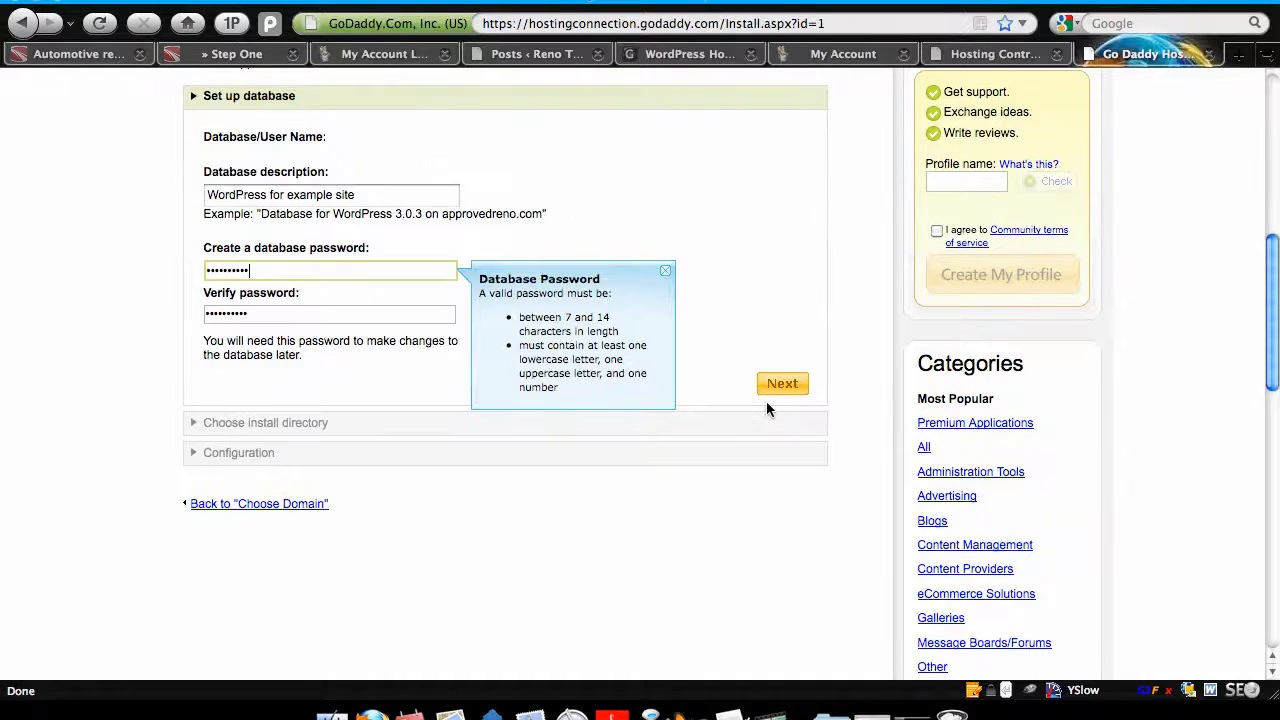
pyautogui.click(766, 401)
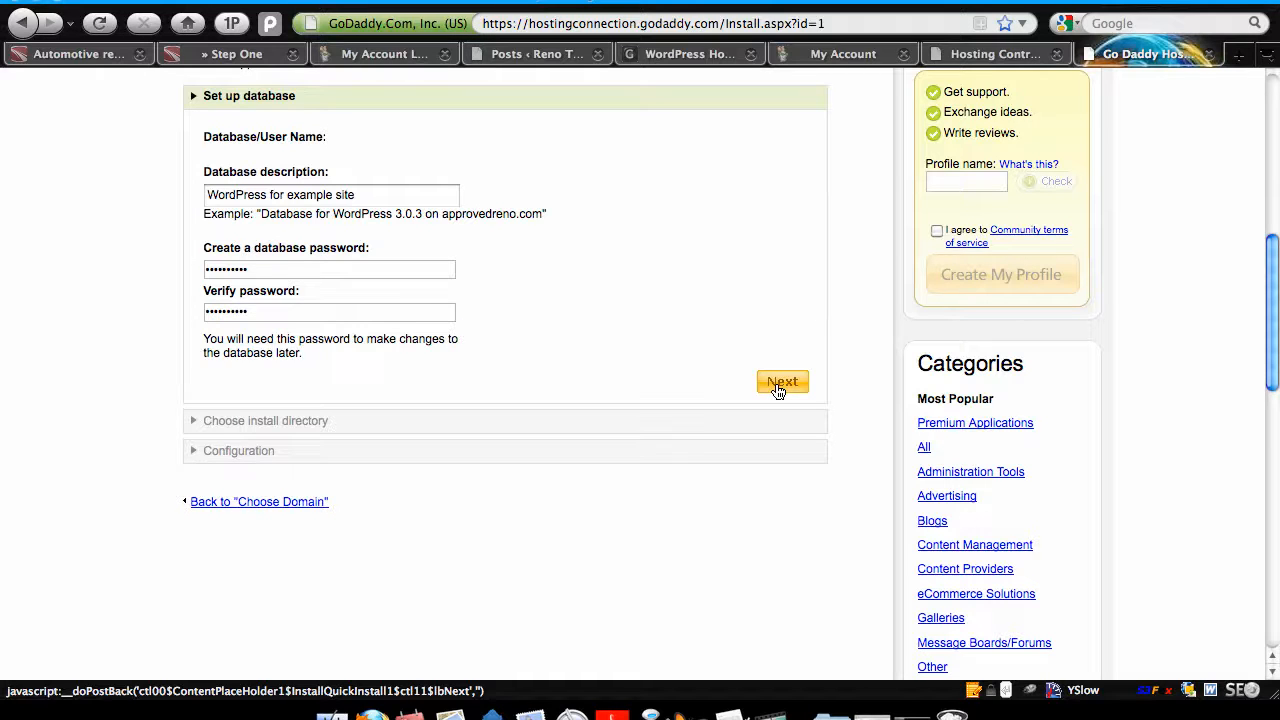
pyautogui.click(778, 385)
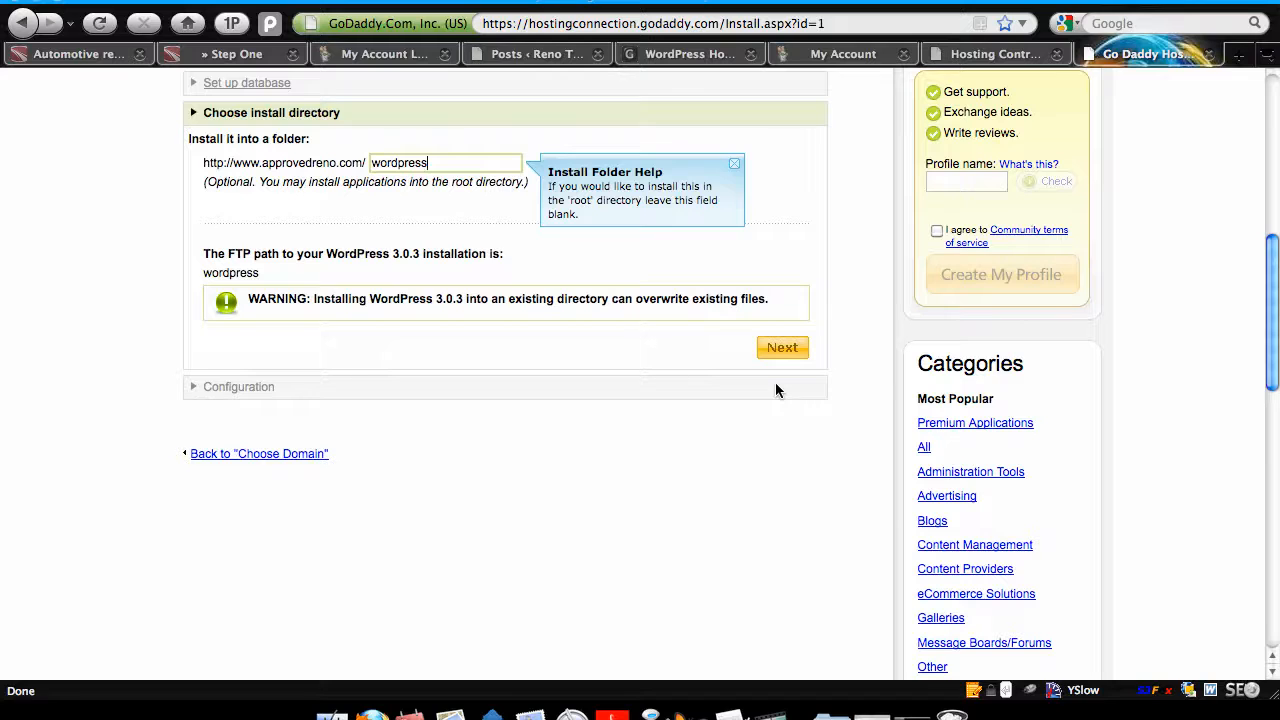
# Step: Clear the install folder name so WordPress installs into the root directory, and continue to the configuration
pyautogui.press('BackSpace')
pyautogui.press('BackSpace')
pyautogui.press('BackSpace')
pyautogui.press('BackSpace')
pyautogui.press('BackSpace')
pyautogui.press('BackSpace')
pyautogui.press('BackSpace')
pyautogui.press('BackSpace')
pyautogui.press('BackSpace')
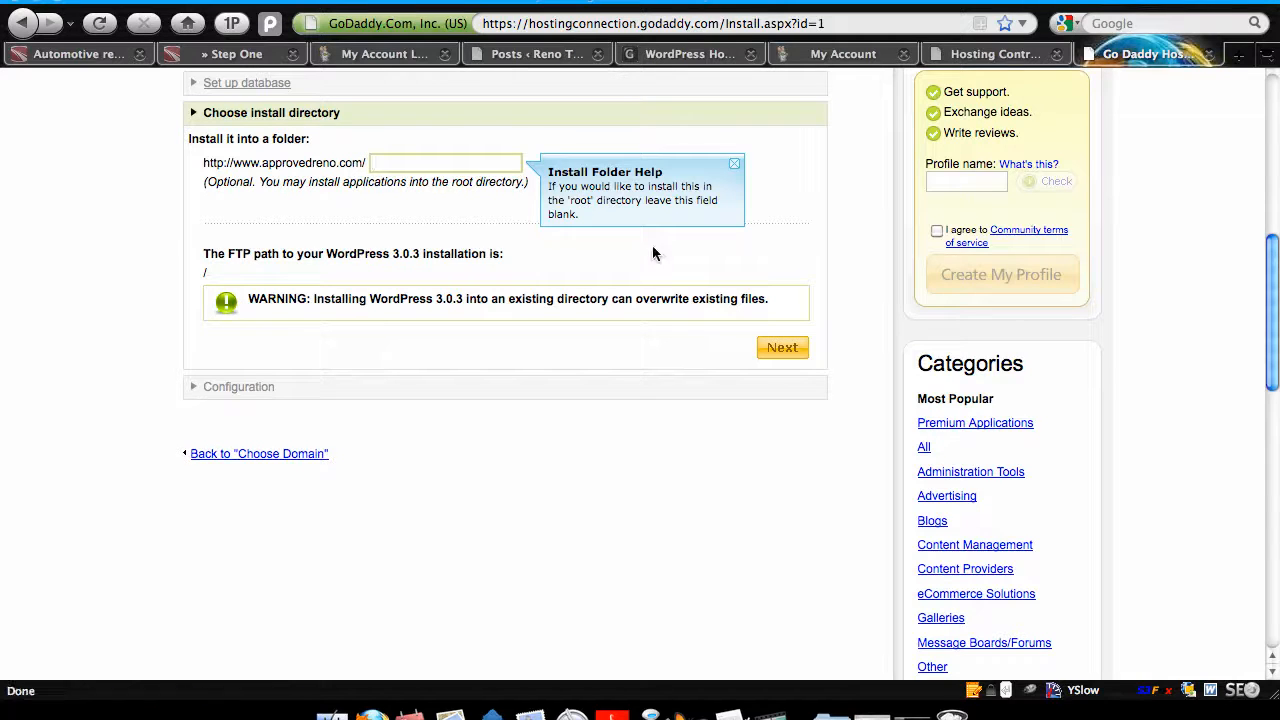
pyautogui.click(783, 350)
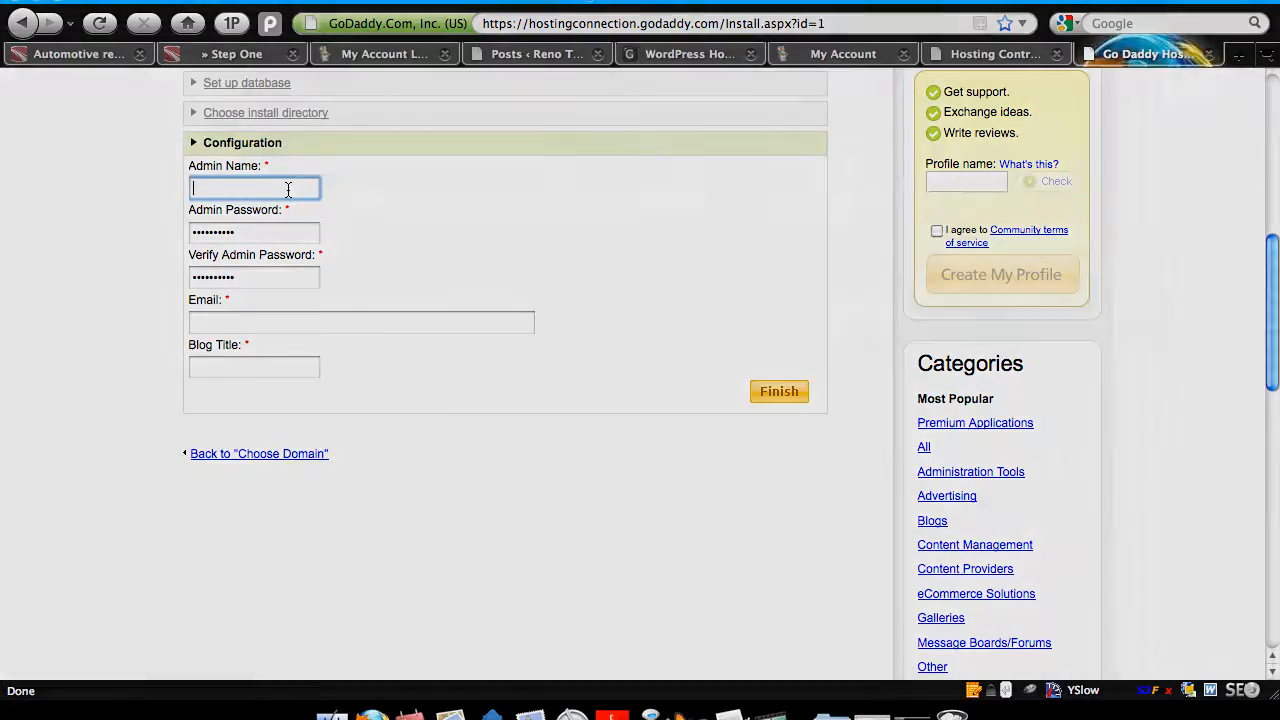
# Step: Enter the admin name to complete and submit the WordPress configuration, and open My Applications to check the installation status
pyautogui.write('ad')
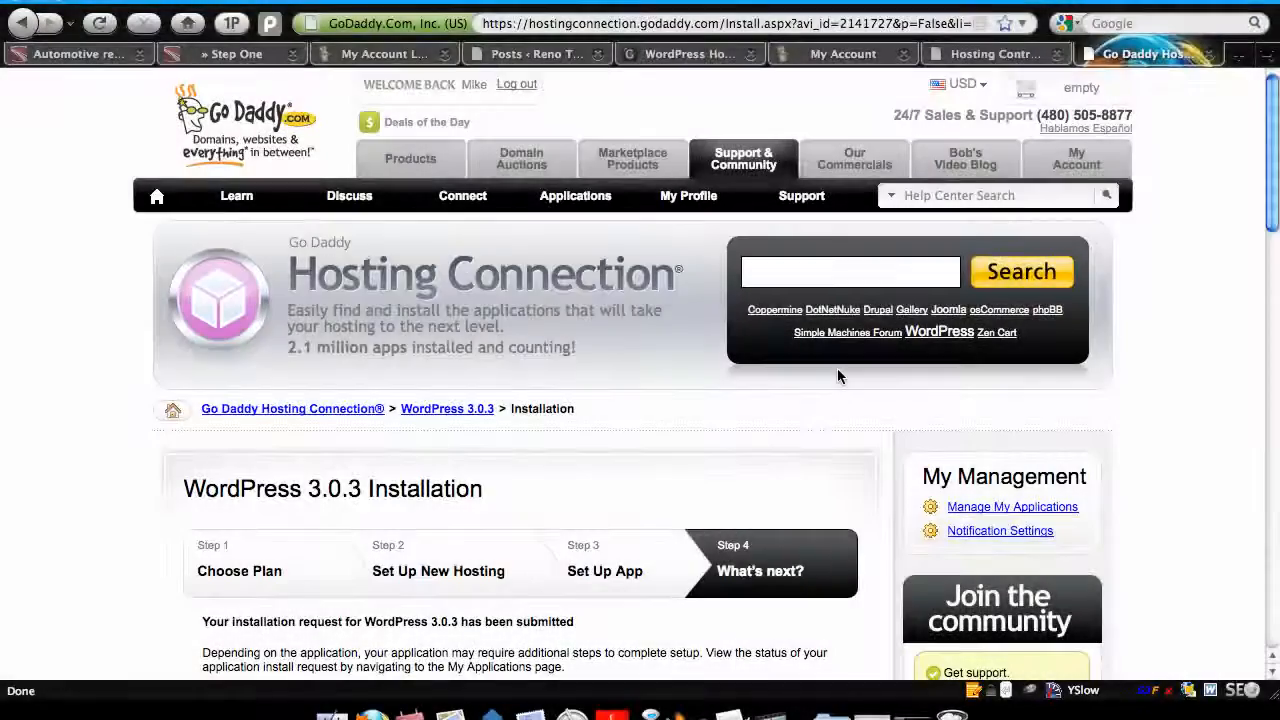
pyautogui.scroll(-3, 772, 465)
pyautogui.scroll(-2, 772, 465)
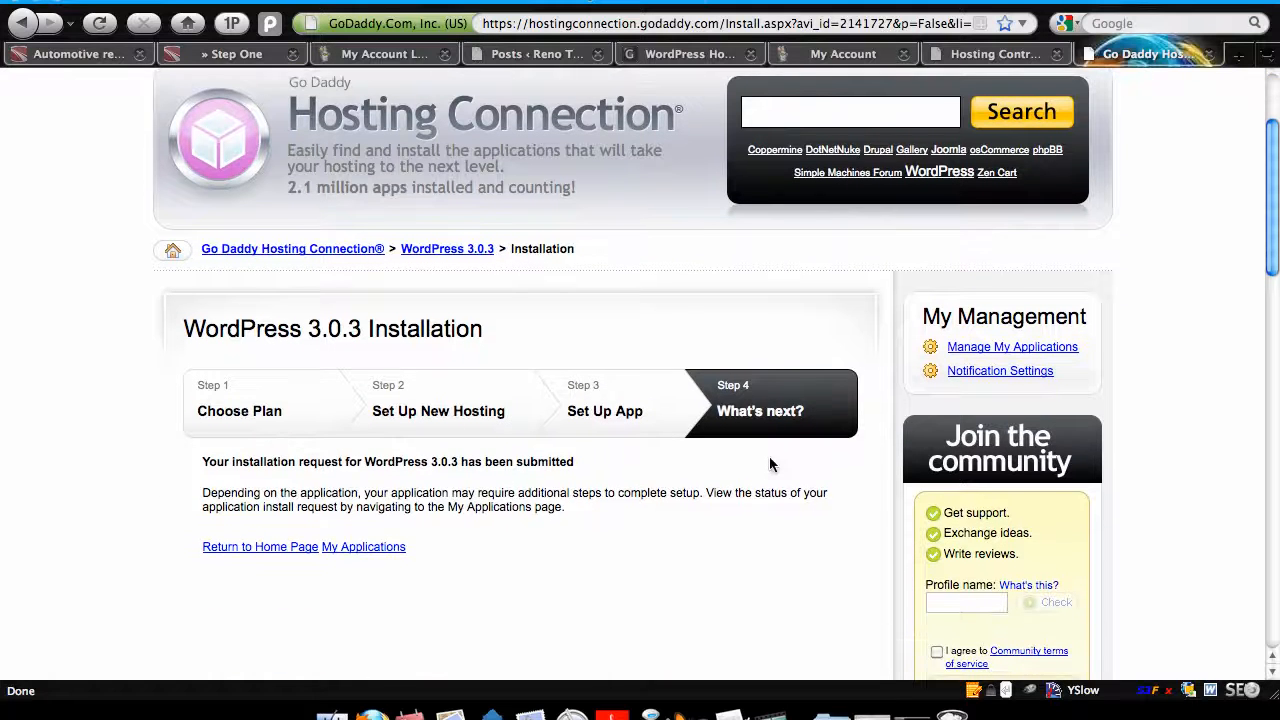
pyautogui.scroll(1, 772, 463)
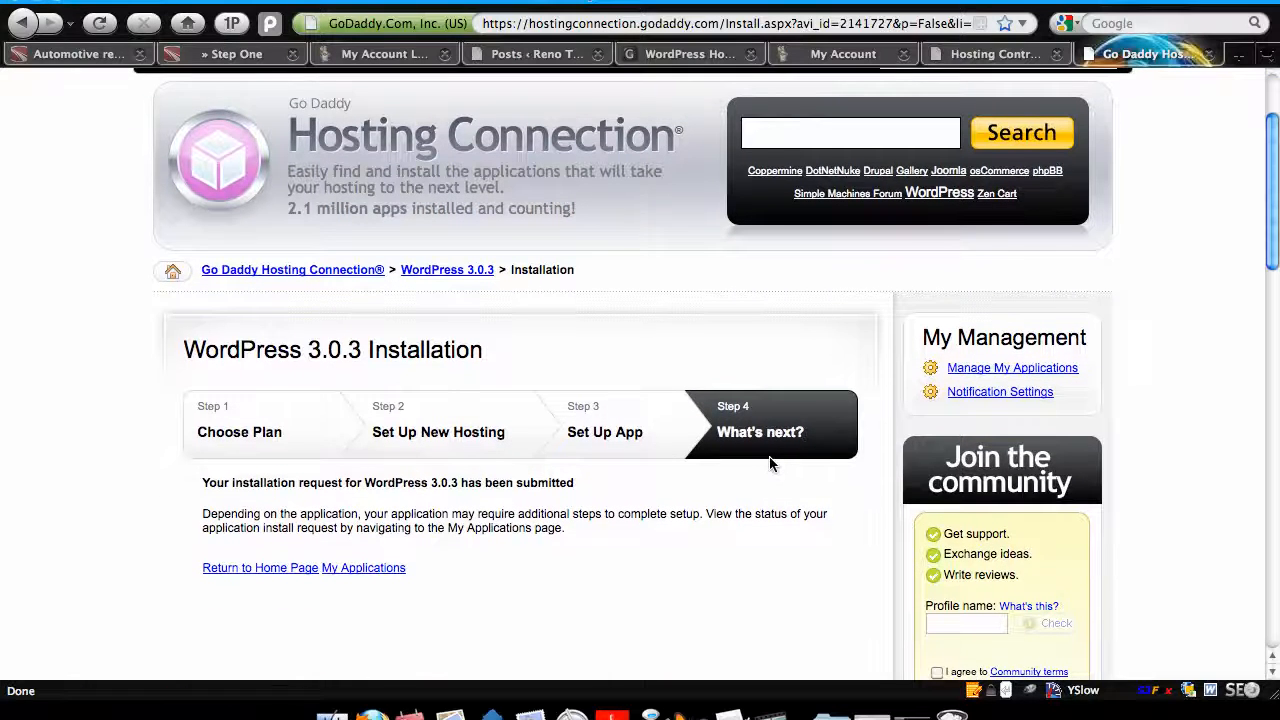
pyautogui.click(365, 568)
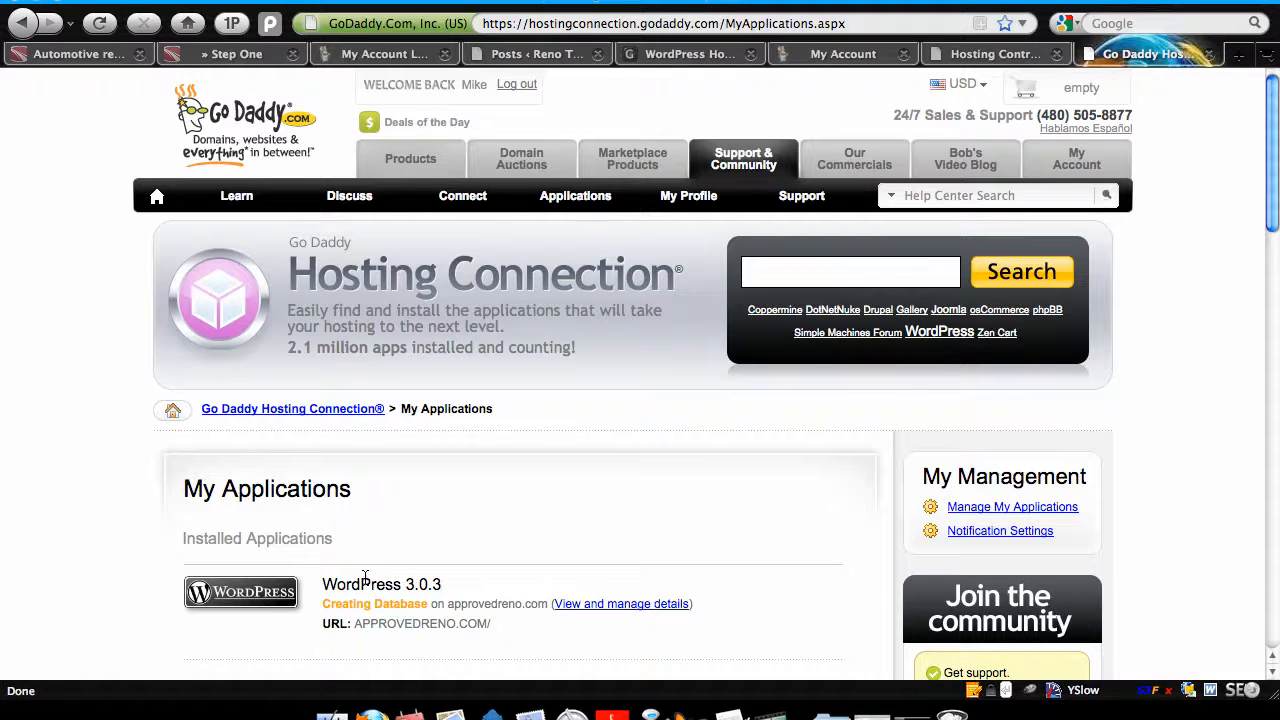
# Step: Open the Web Hosting product in My Account and launch the control center for APPROVEDRENO.COM
pyautogui.scroll(-3, 365, 577)
pyautogui.scroll(3, 364, 583)
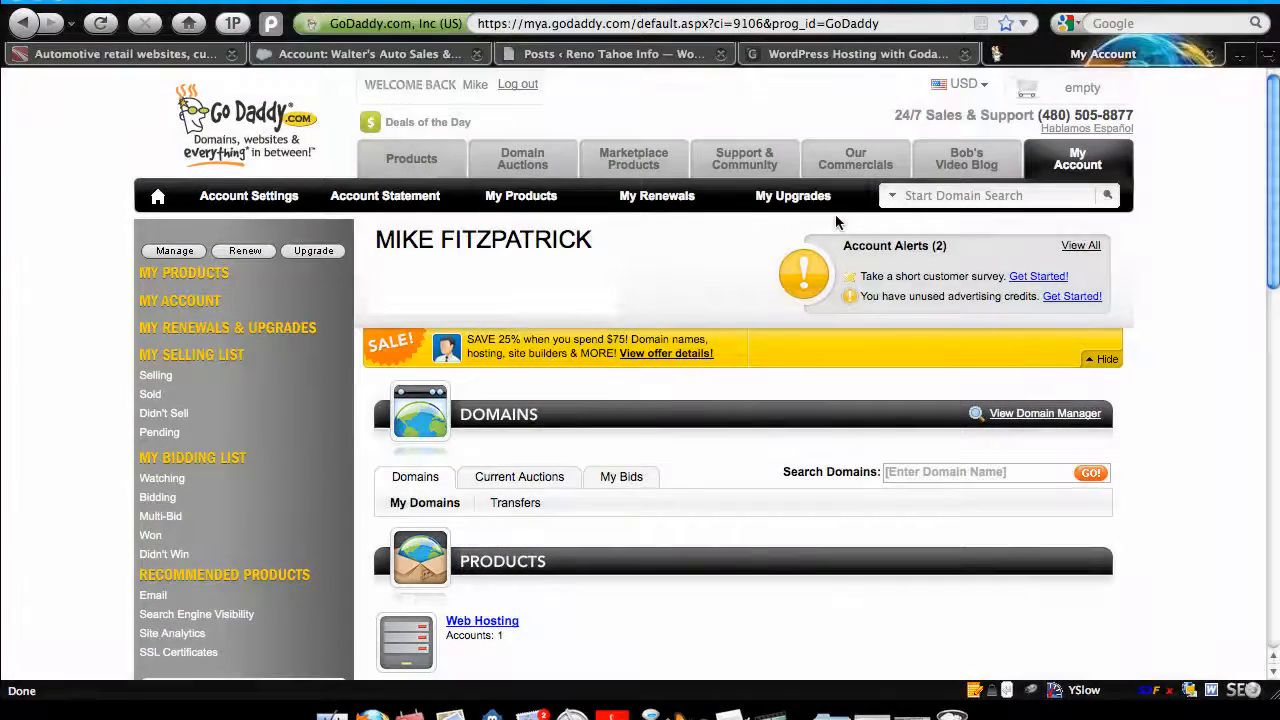
pyautogui.scroll(-5, 843, 600)
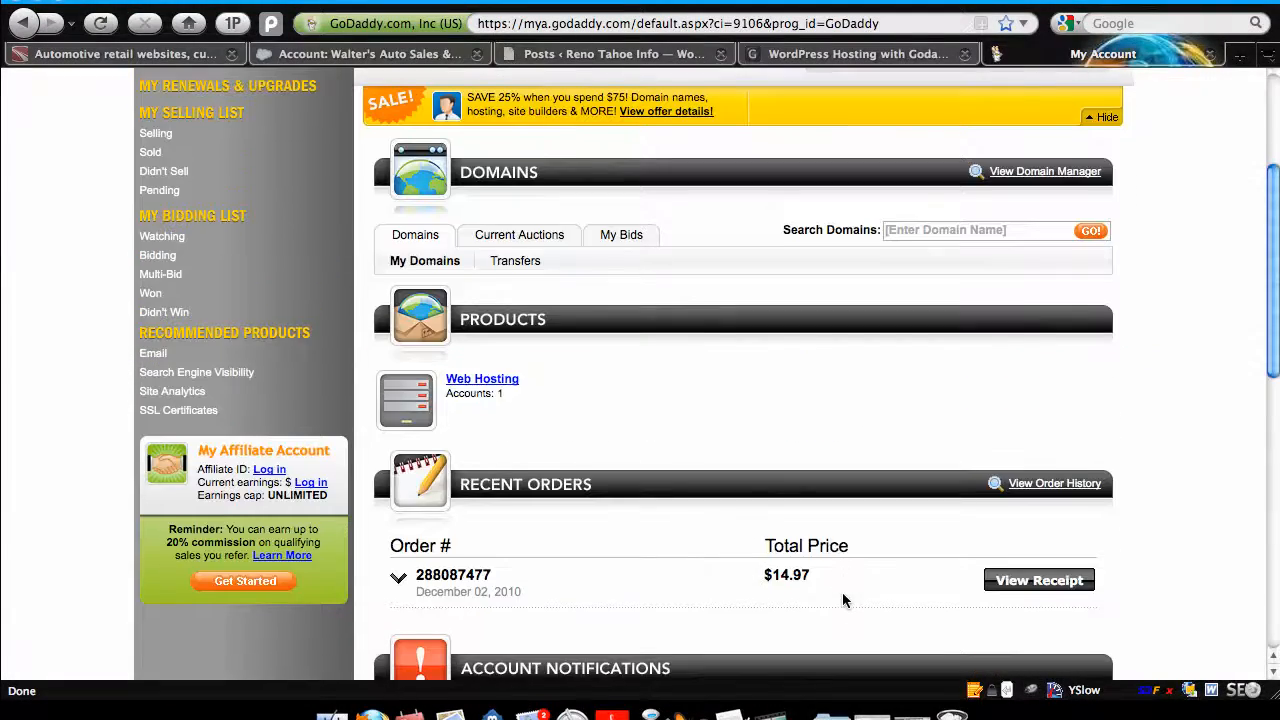
pyautogui.click(510, 381)
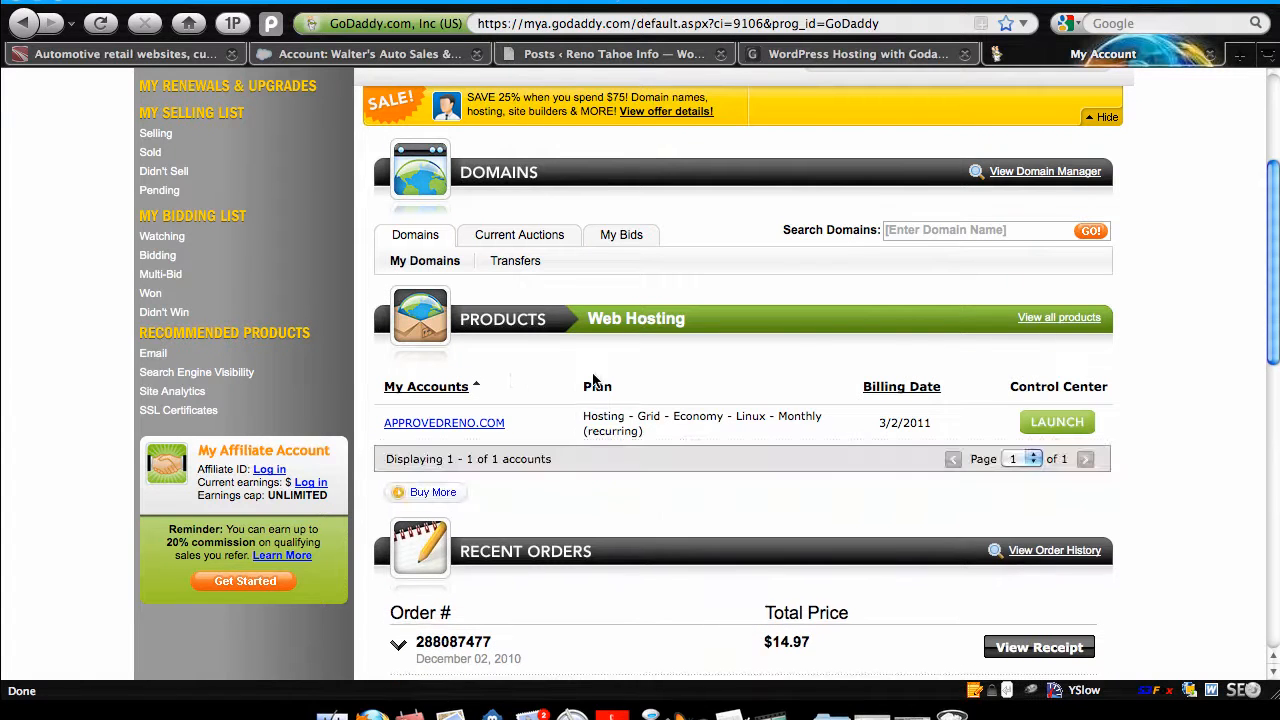
pyautogui.click(1062, 430)
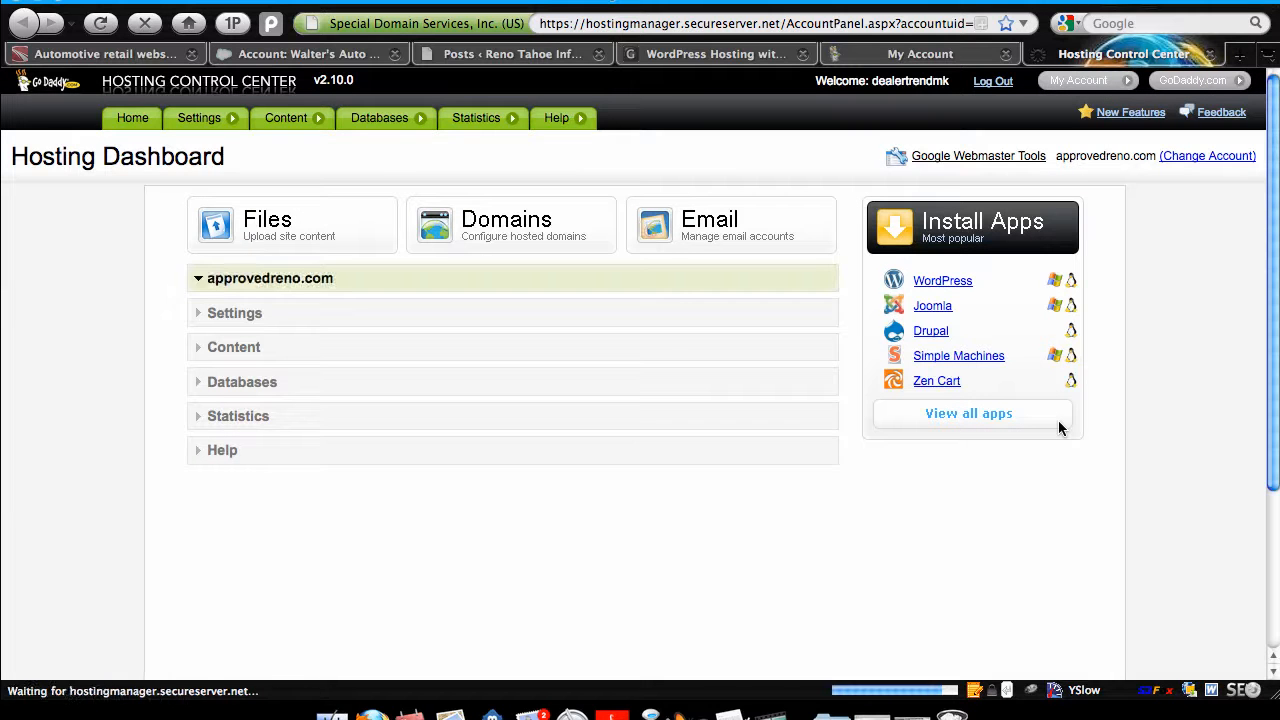
# Step: View all installable apps from the hosting dashboard and open Manage My Applications to check the WordPress 3.0.3 installation status
pyautogui.scroll(-1, 704, 492)
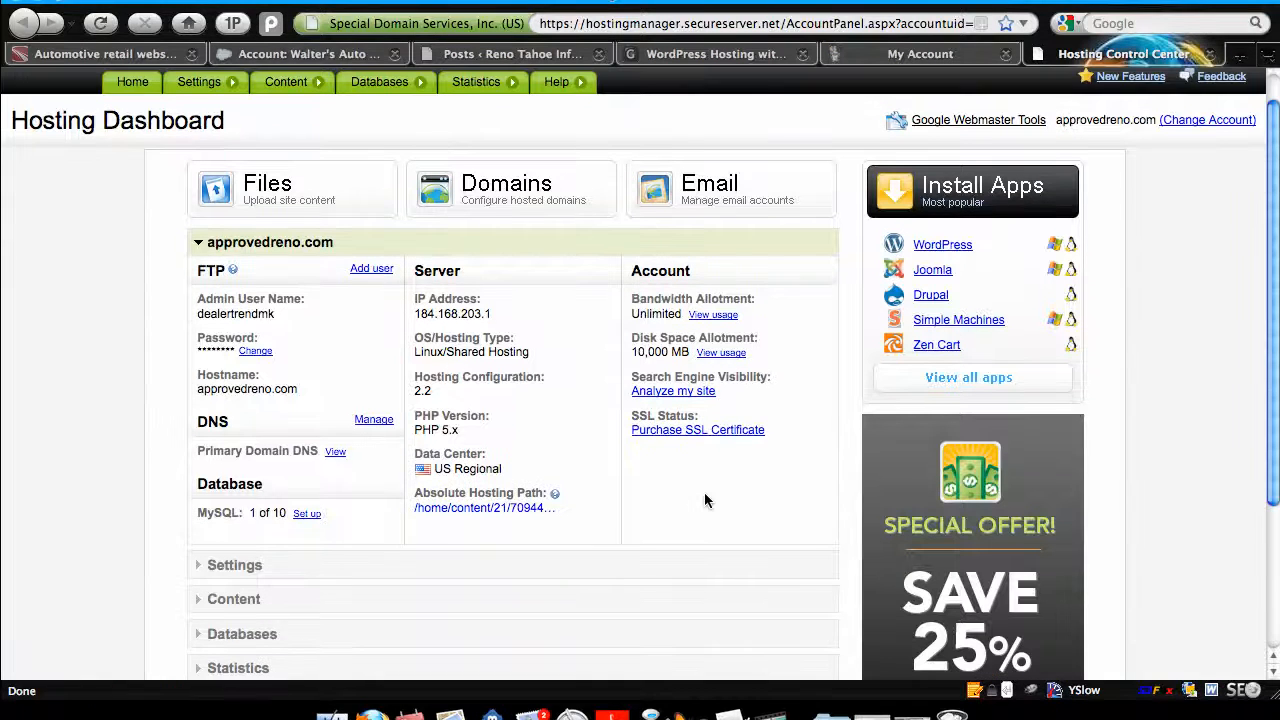
pyautogui.scroll(-1, 704, 500)
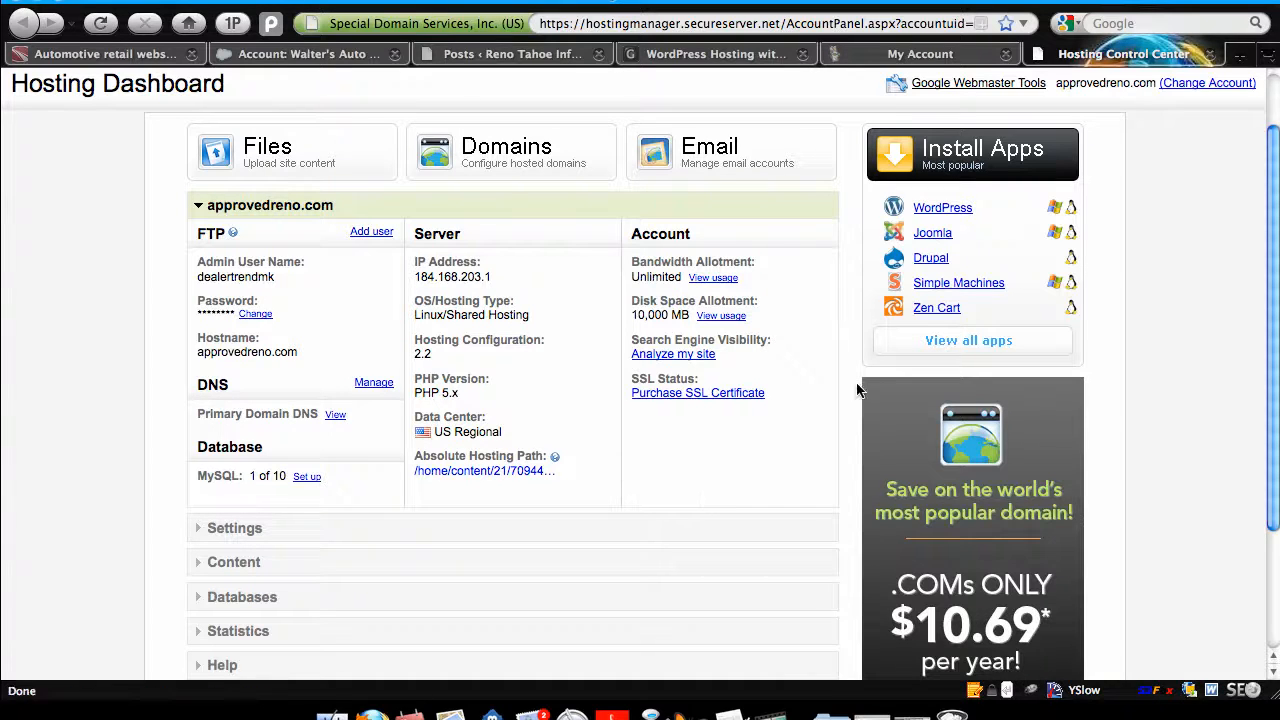
pyautogui.click(927, 345)
pyautogui.scroll(-5, 1030, 240)
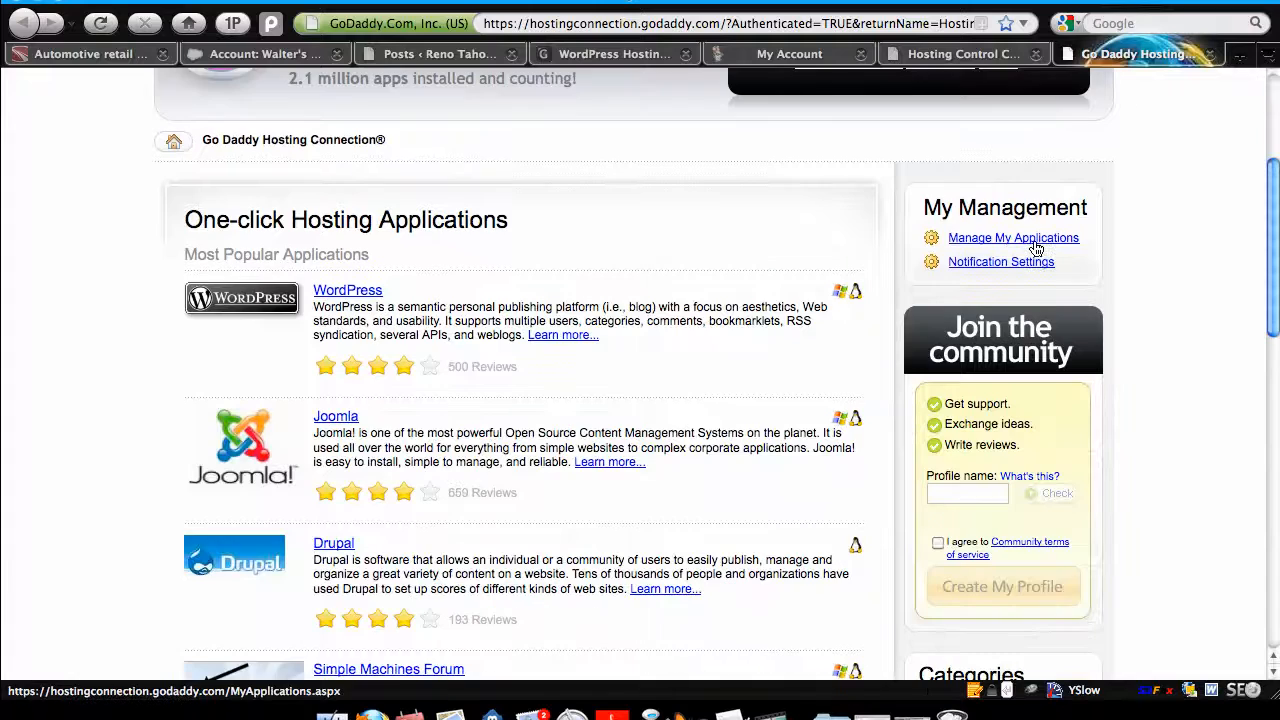
pyautogui.click(1036, 248)
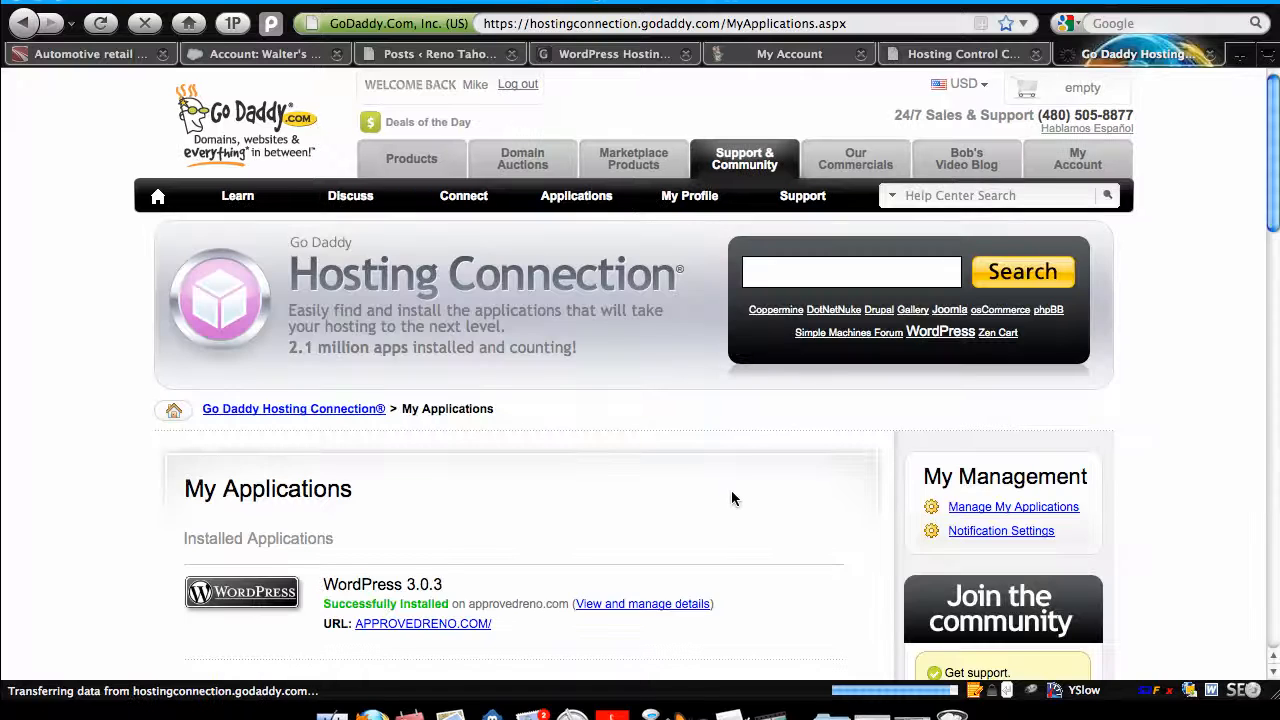
pyautogui.scroll(-2, 731, 505)
pyautogui.scroll(-3, 731, 509)
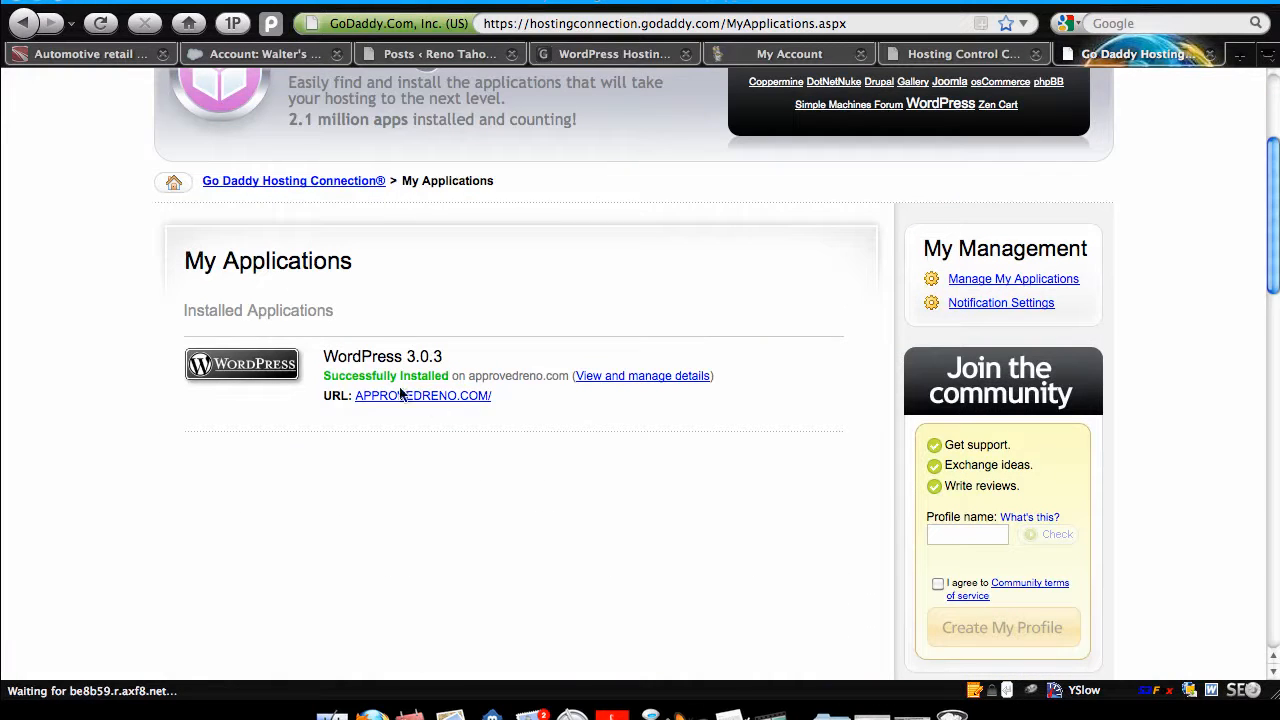
pyautogui.scroll(5, 486, 367)
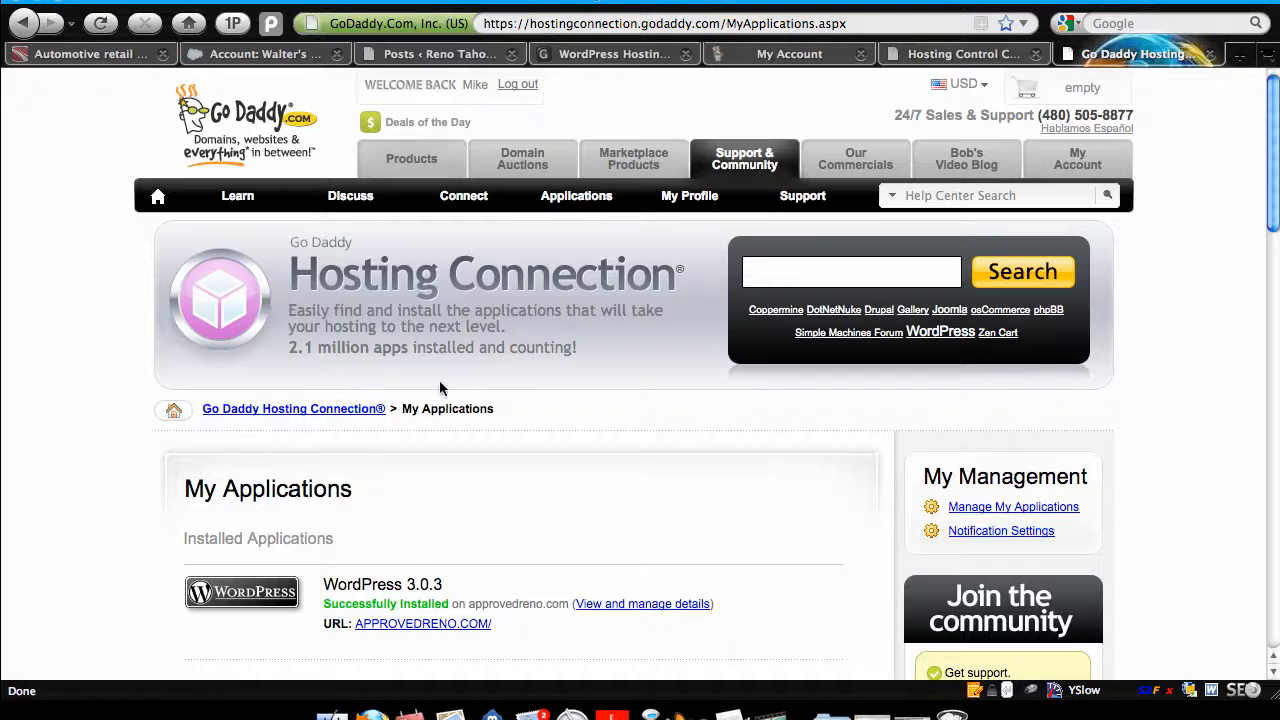
# Step: Return to the Hosting Dashboard and copy the server's IP address
pyautogui.hotkey('ctrl', 'shift', 'Tab')
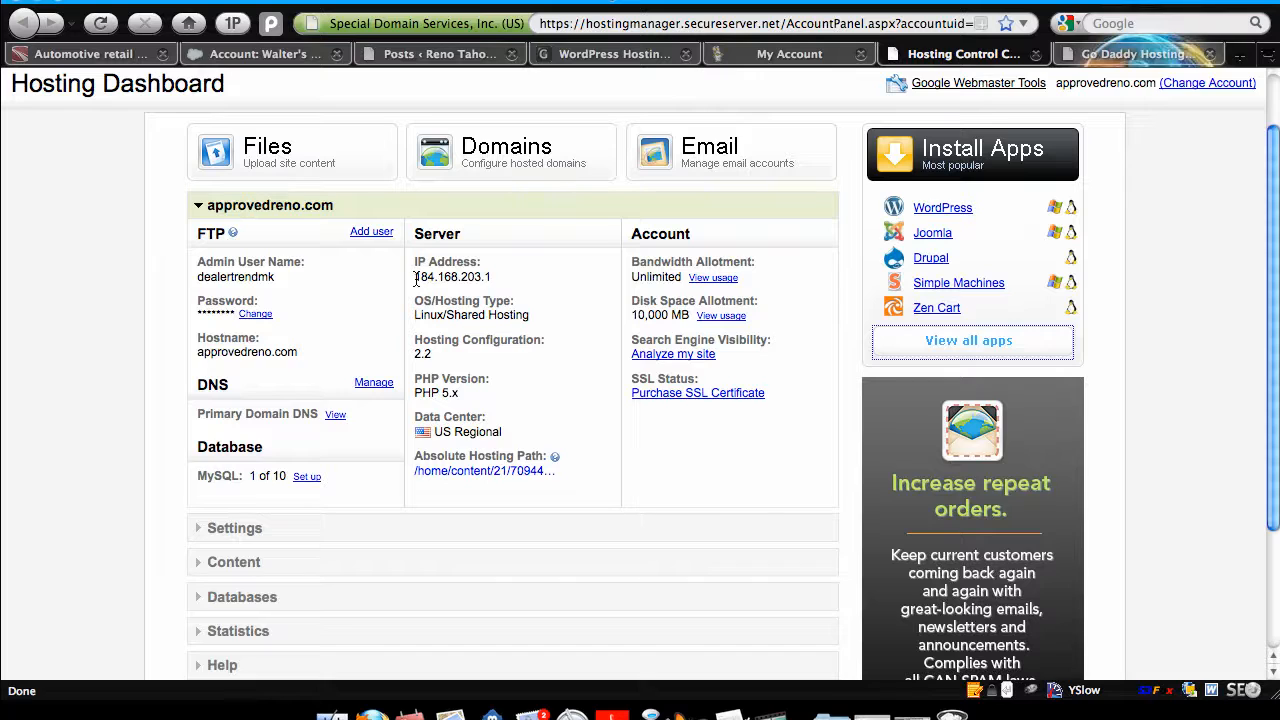
pyautogui.moveTo(416, 279); pyautogui.dragTo(497, 283)
pyautogui.hotkey('ctrl', 'c')
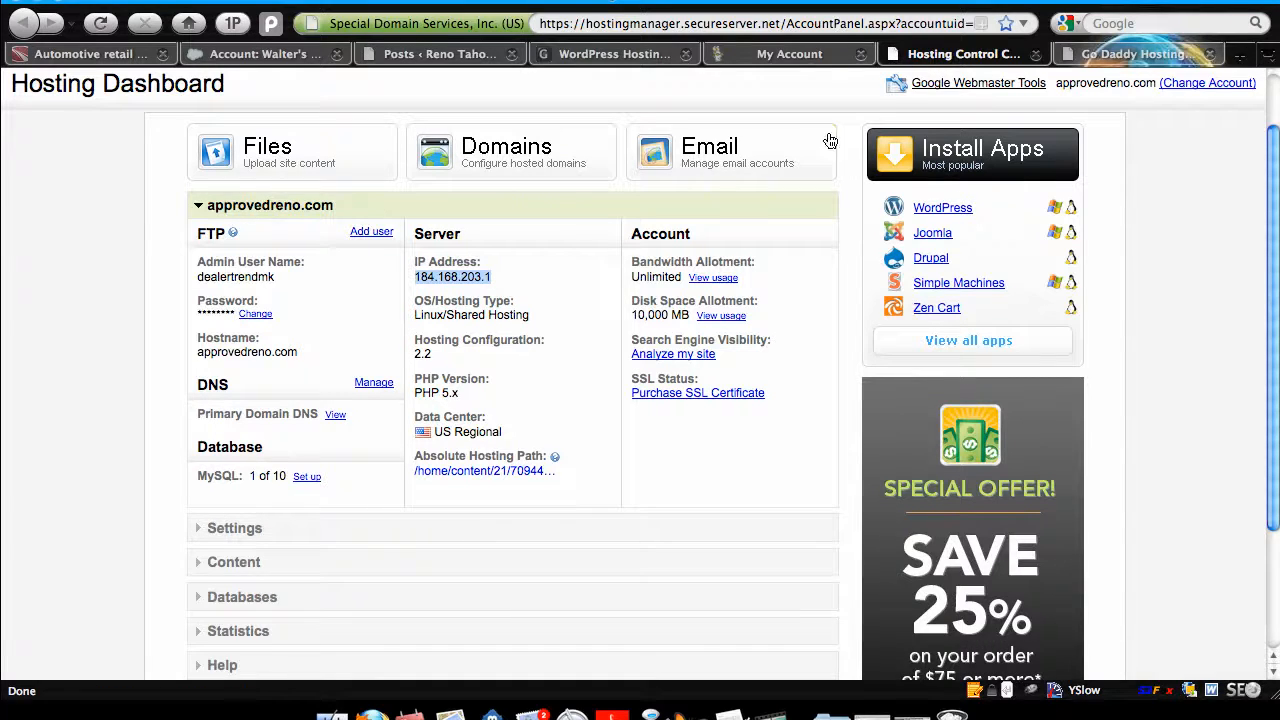
# Step: Log out of the Hosting Control Center and close its login page
pyautogui.scroll(2, 760, 158)
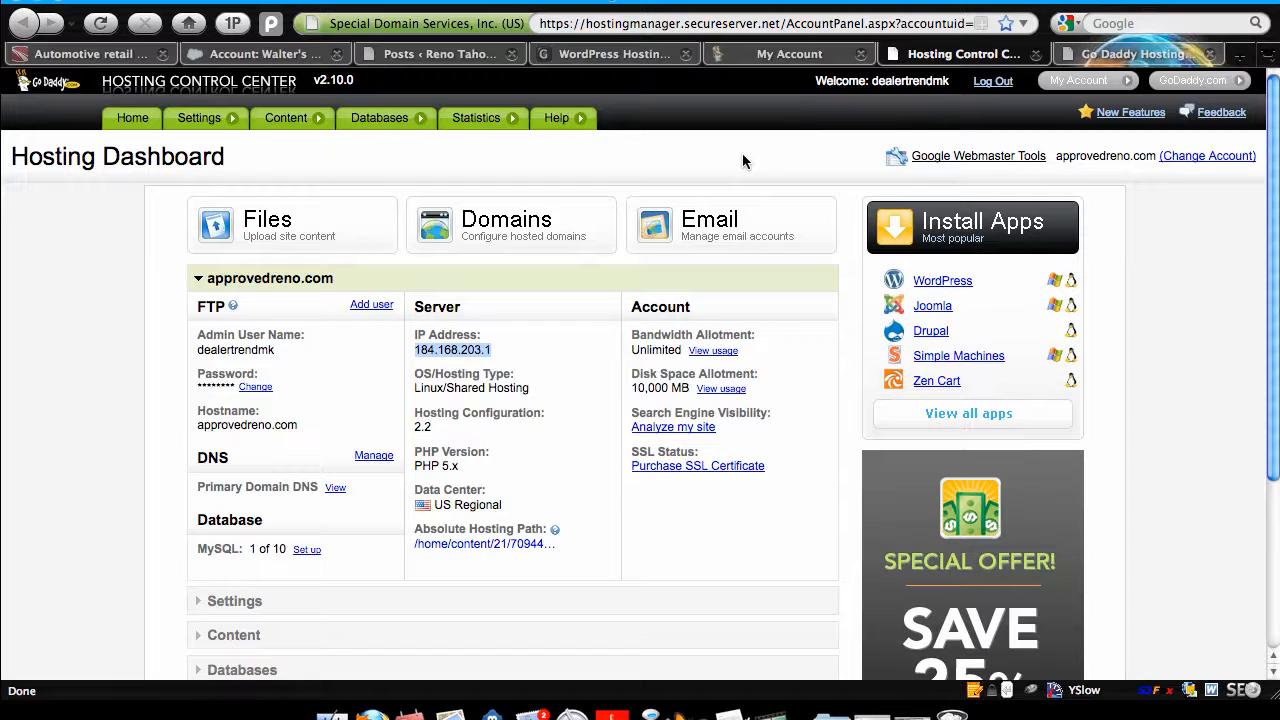
pyautogui.click(1000, 82)
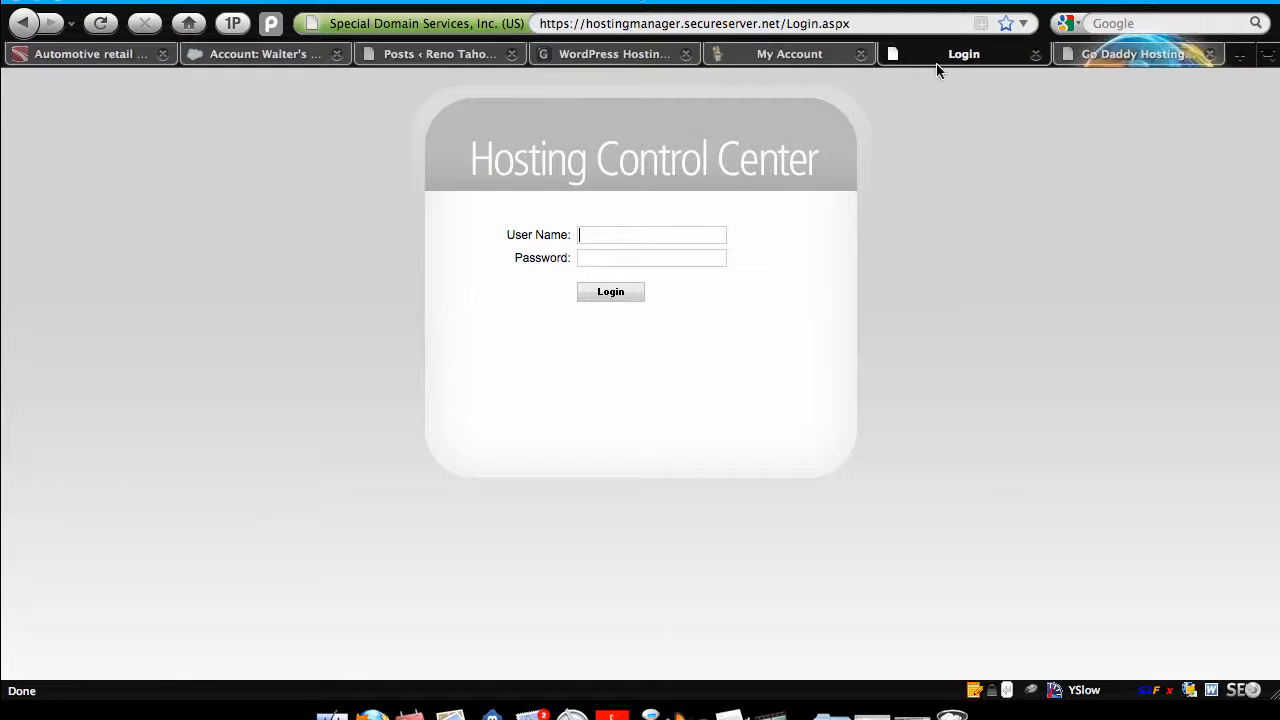
pyautogui.click(1035, 54)
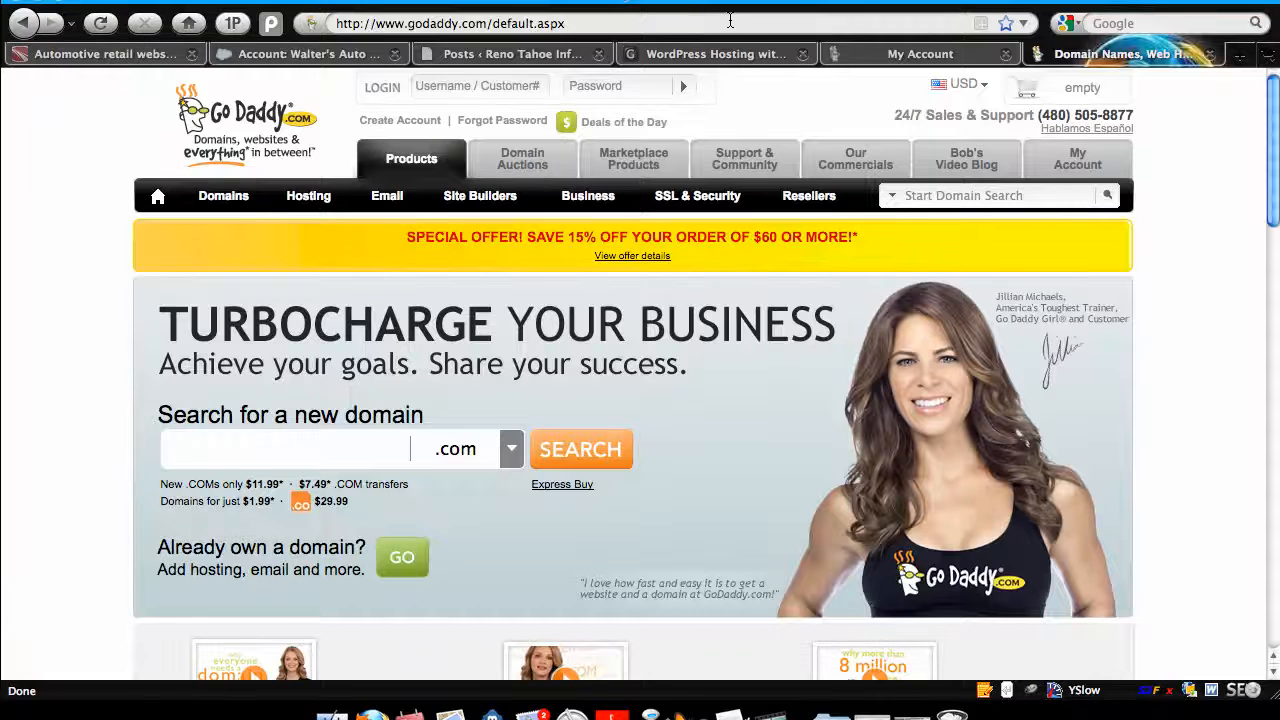
# Step: Go to dealertrendwebsolutions.com and bring up the APPROVEDRENO.COM domain details
pyautogui.click(730, 22)
pyautogui.write('deale')
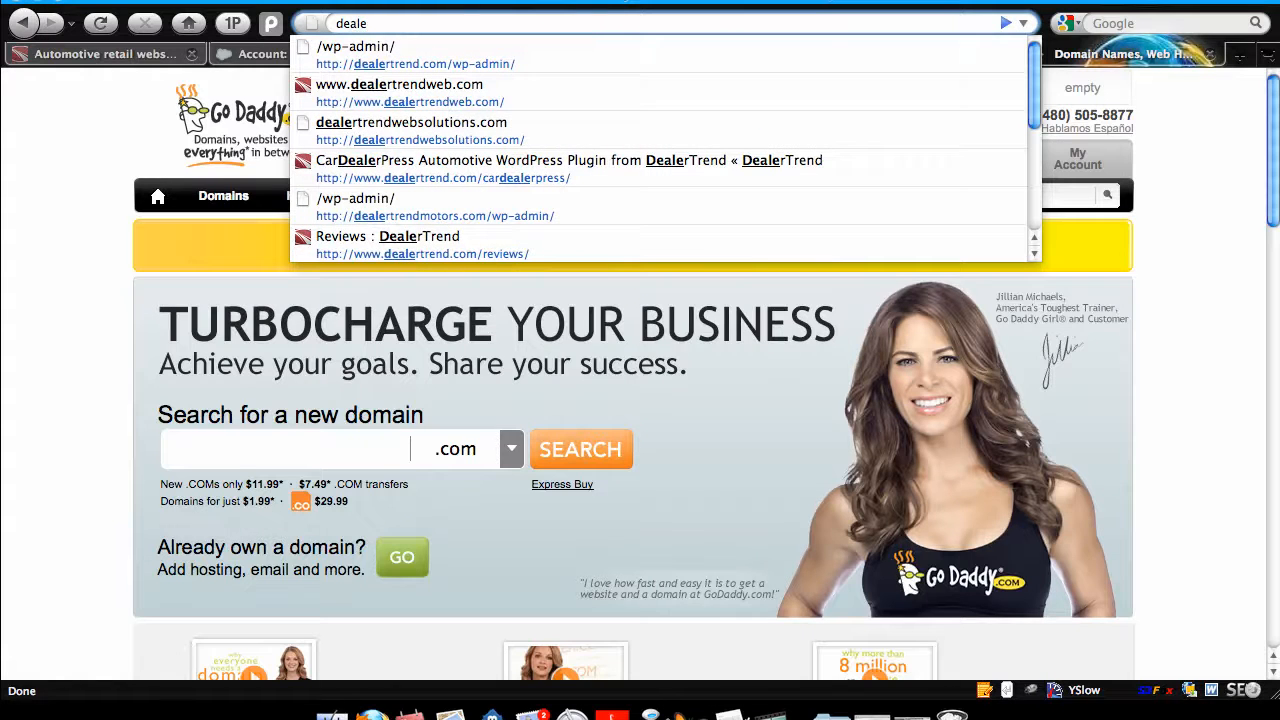
pyautogui.write('rtrend')
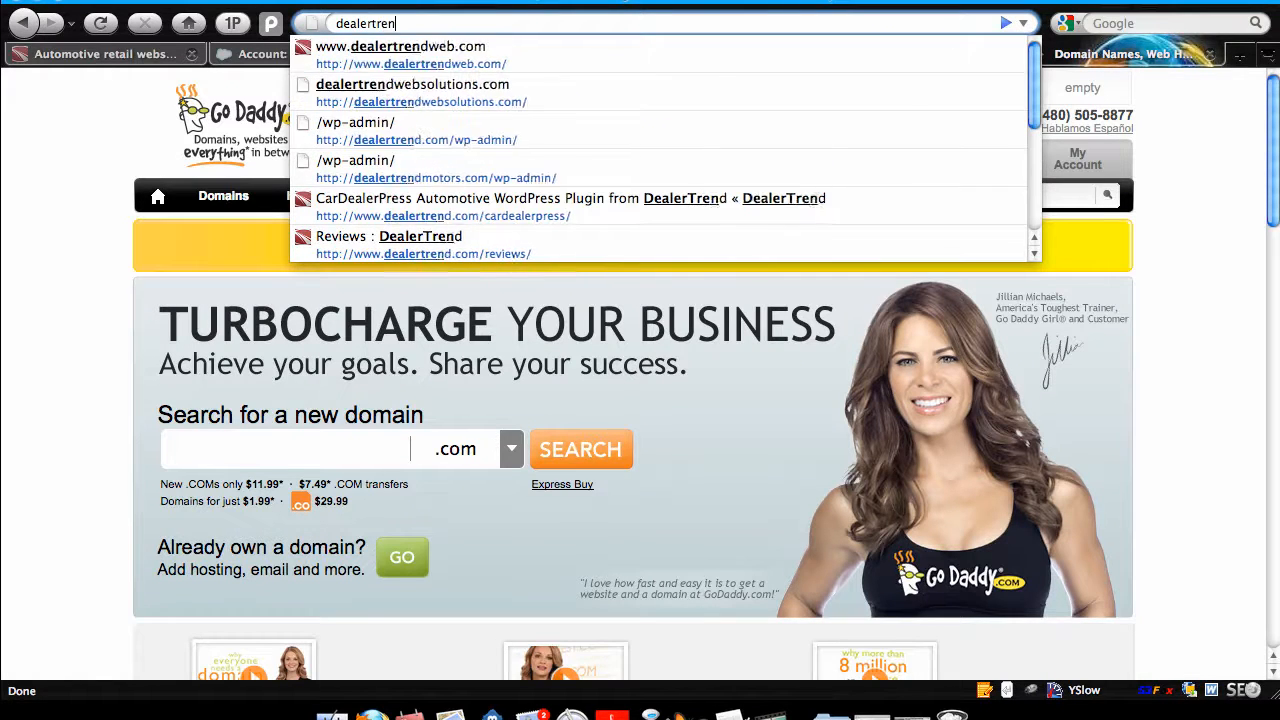
pyautogui.press('Return')
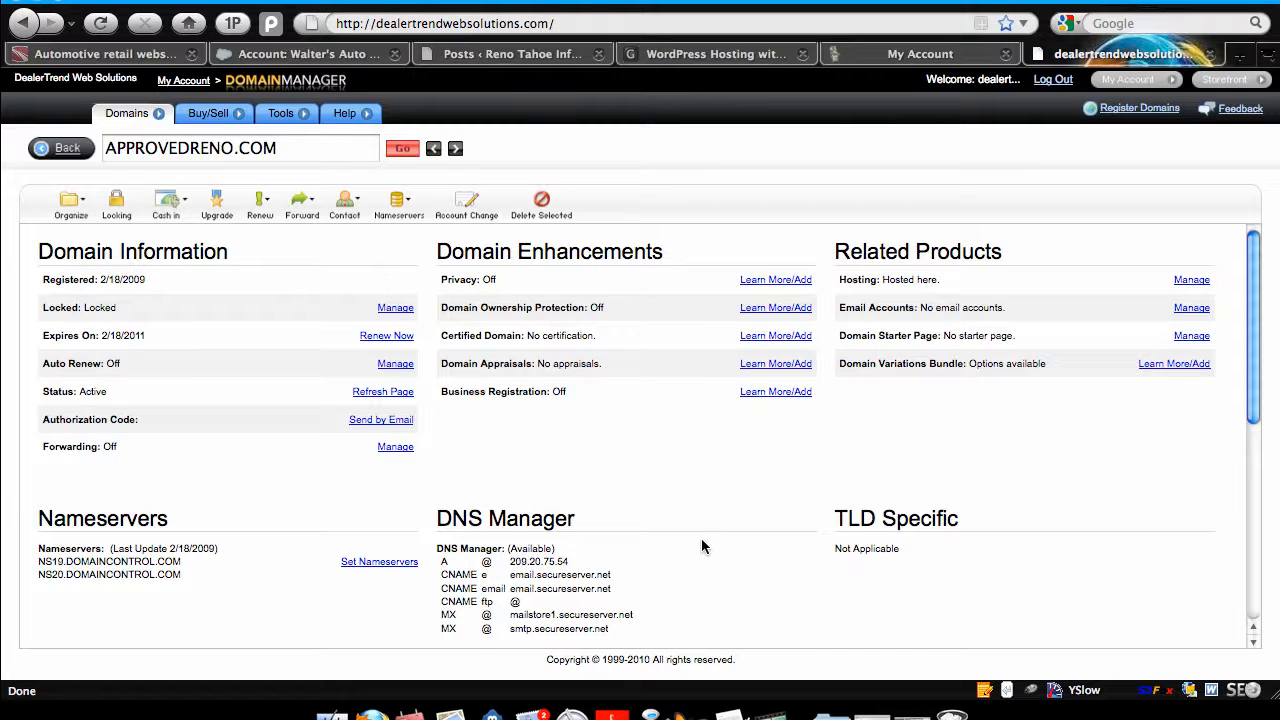
# Step: Launch the DNS Manager for APPROVEDRENO.COM from its domain details
pyautogui.scroll(-2, 702, 546)
pyautogui.scroll(-3, 702, 546)
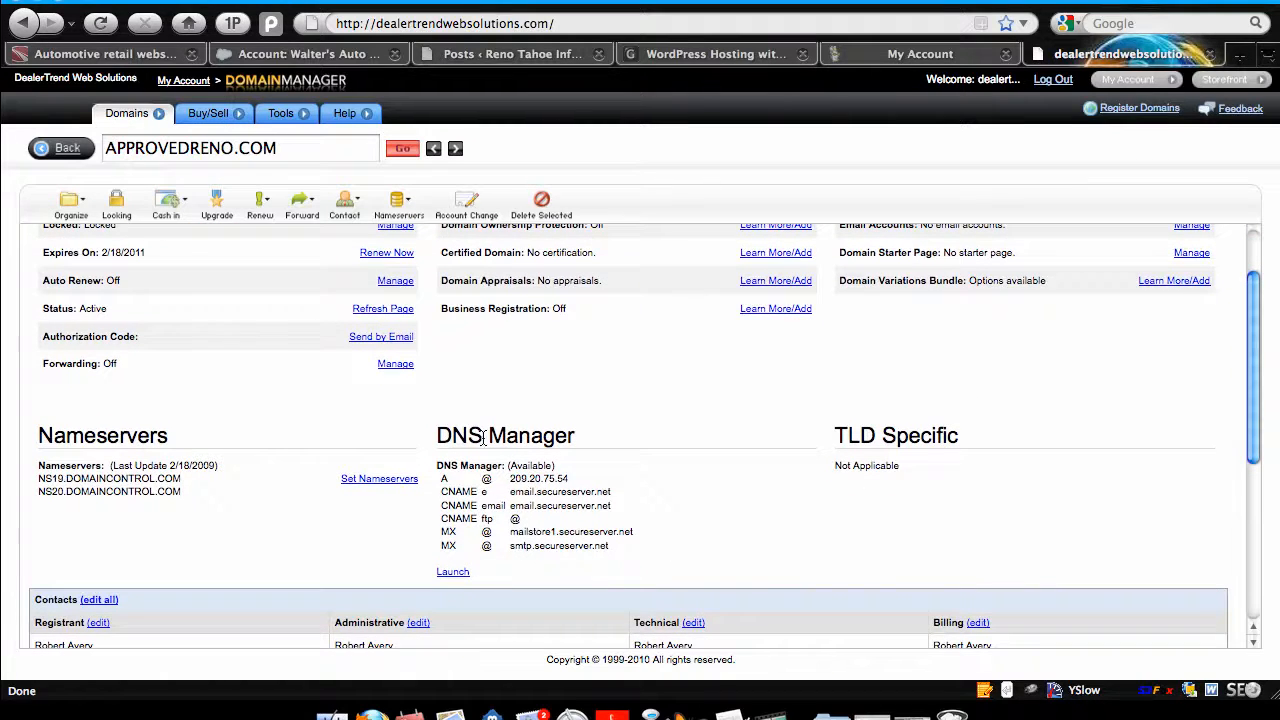
pyautogui.click(466, 572)
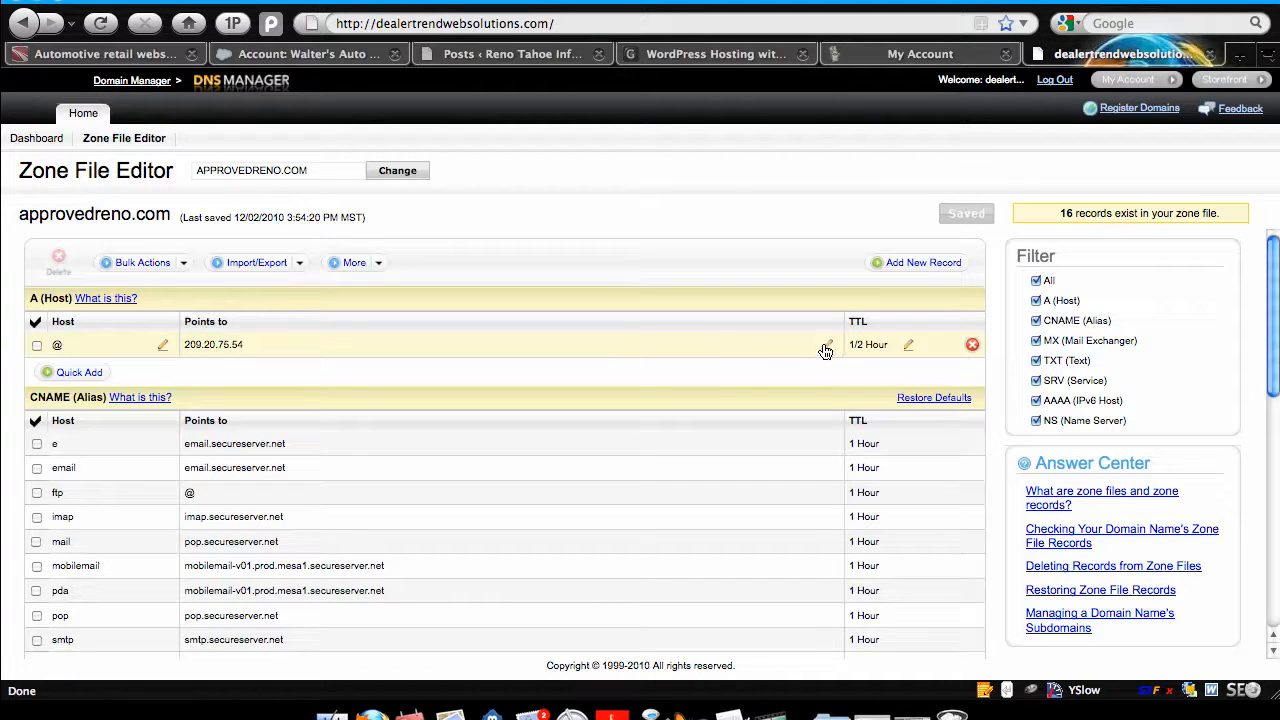
# Step: Point the @ A (Host) record to the copied hosting IP address, 184.168.203.1
pyautogui.click(825, 350)
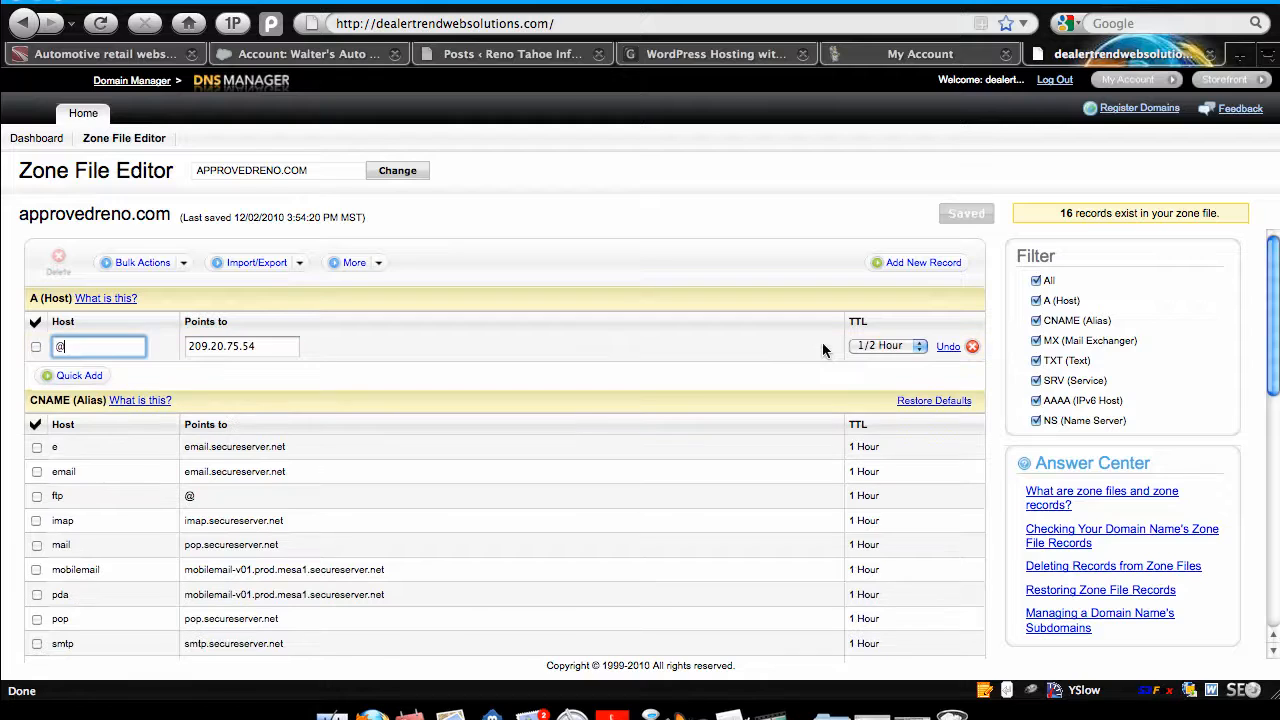
pyautogui.click(277, 346)
pyautogui.tripleClick(277, 346)
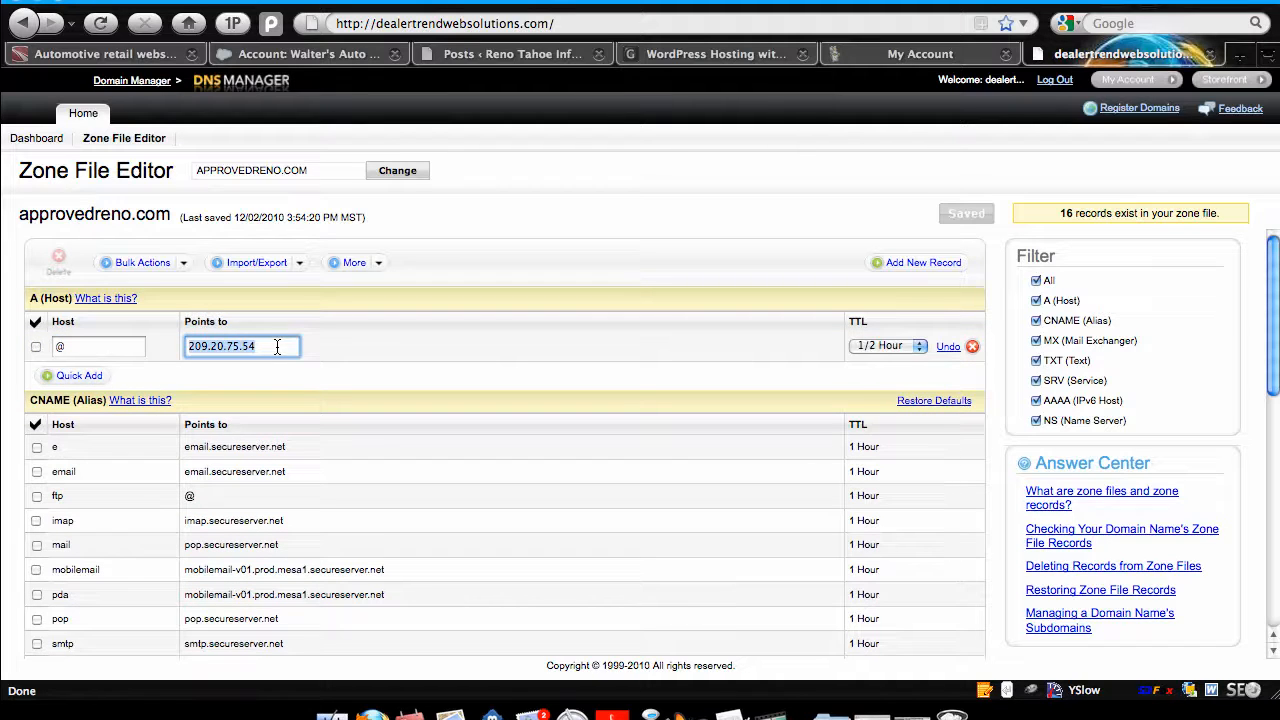
pyautogui.hotkey('ctrl', 'v')
pyautogui.click(200, 381)
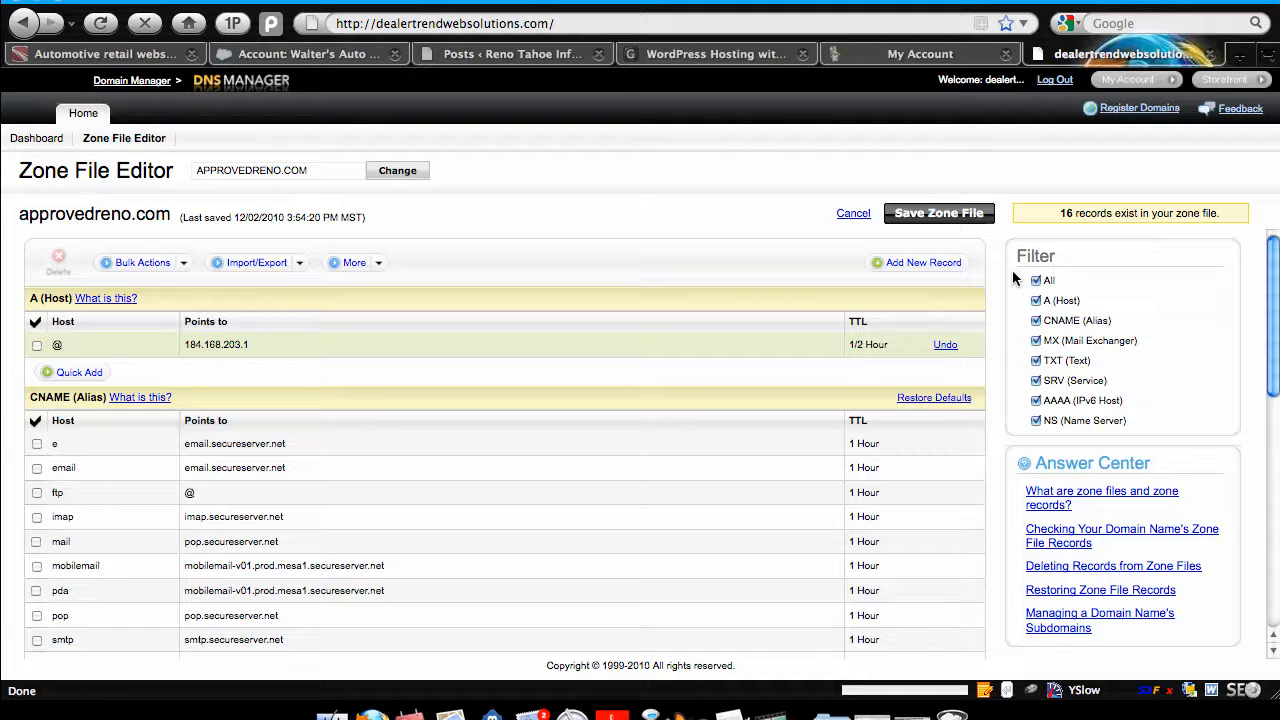
# Step: Load approvedreno.com in a new browser tab and go from the site to its WordPress admin dashboard
pyautogui.click(1240, 55)
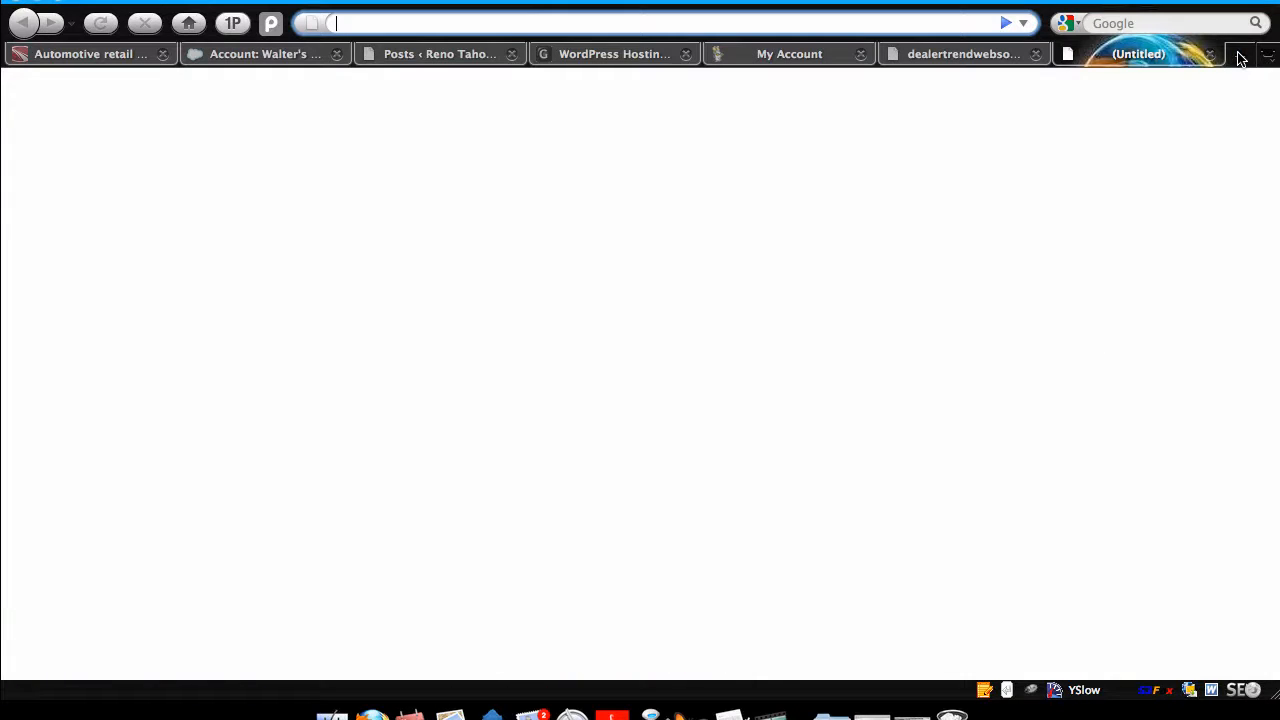
pyautogui.write('appro')
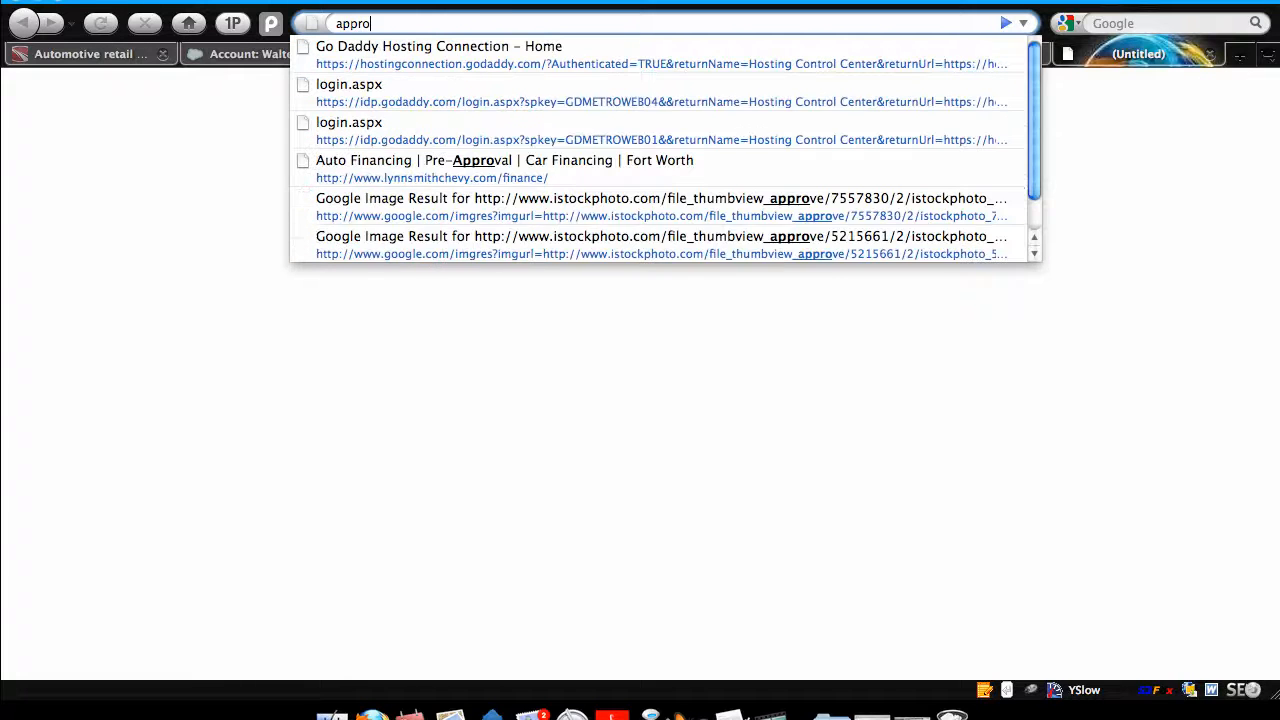
pyautogui.write('ved reno.com')
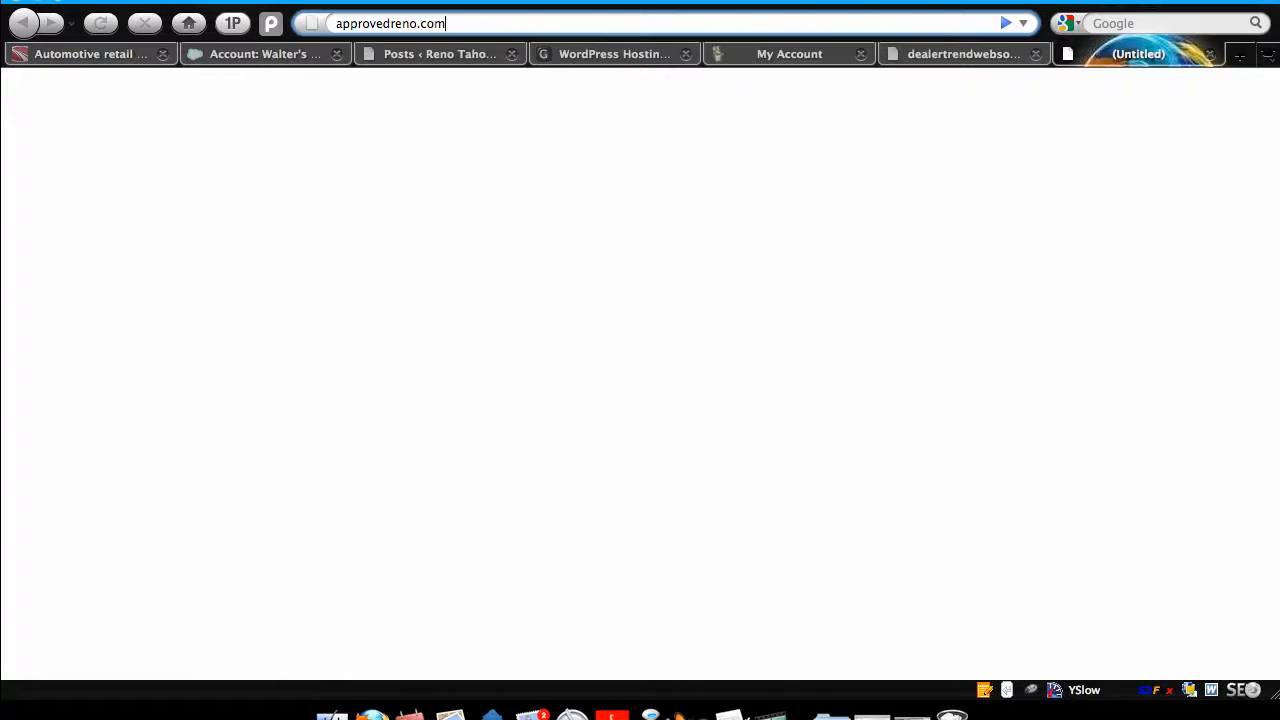
pyautogui.press('Return')
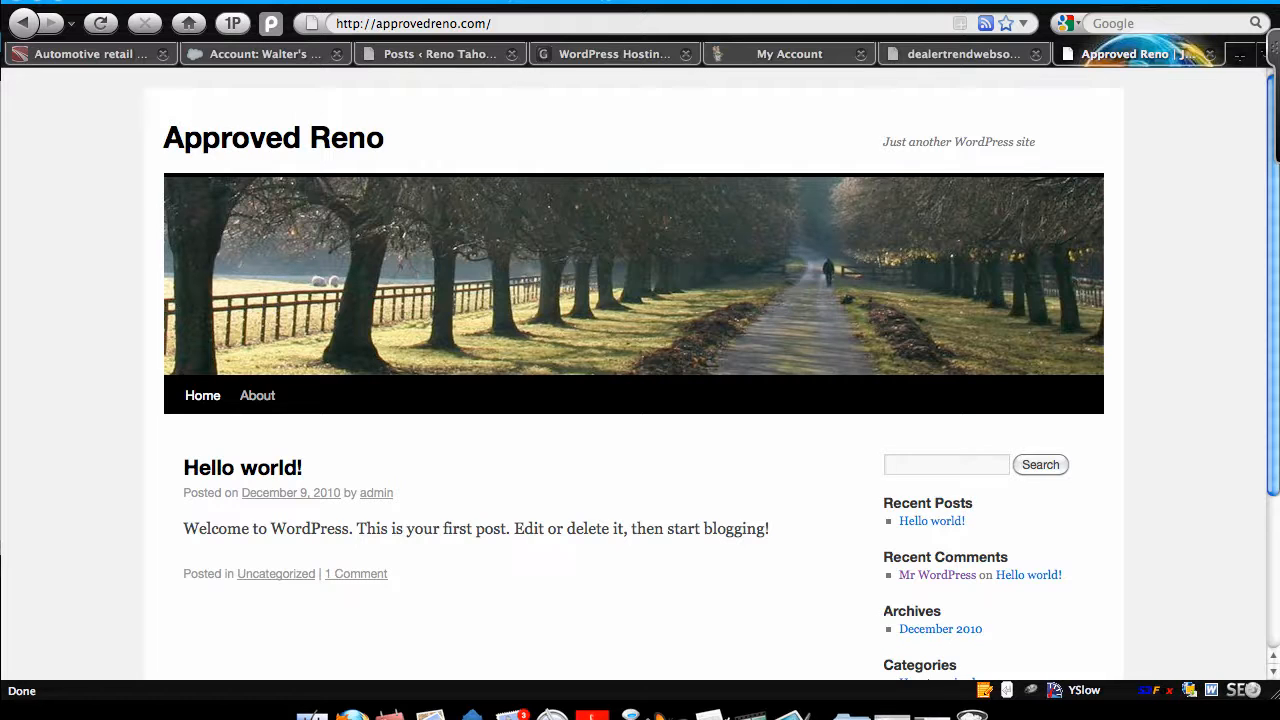
pyautogui.scroll(-5, 779, 350)
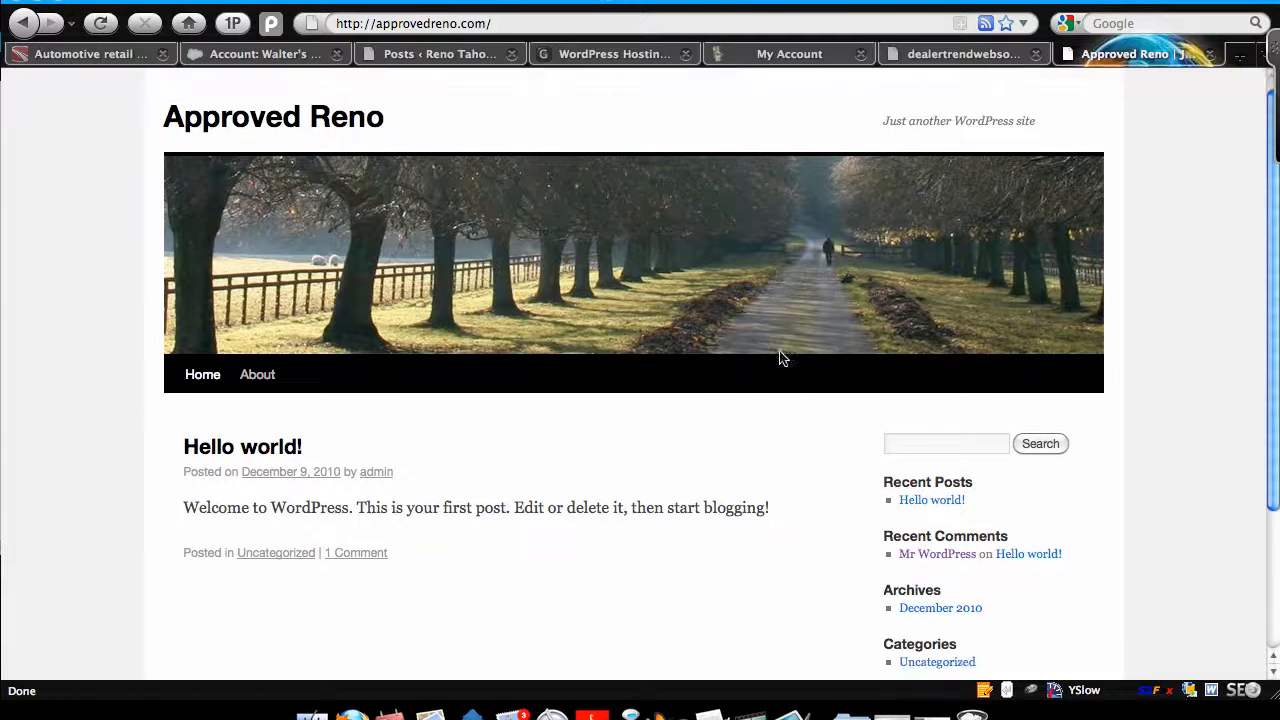
pyautogui.click(905, 526)
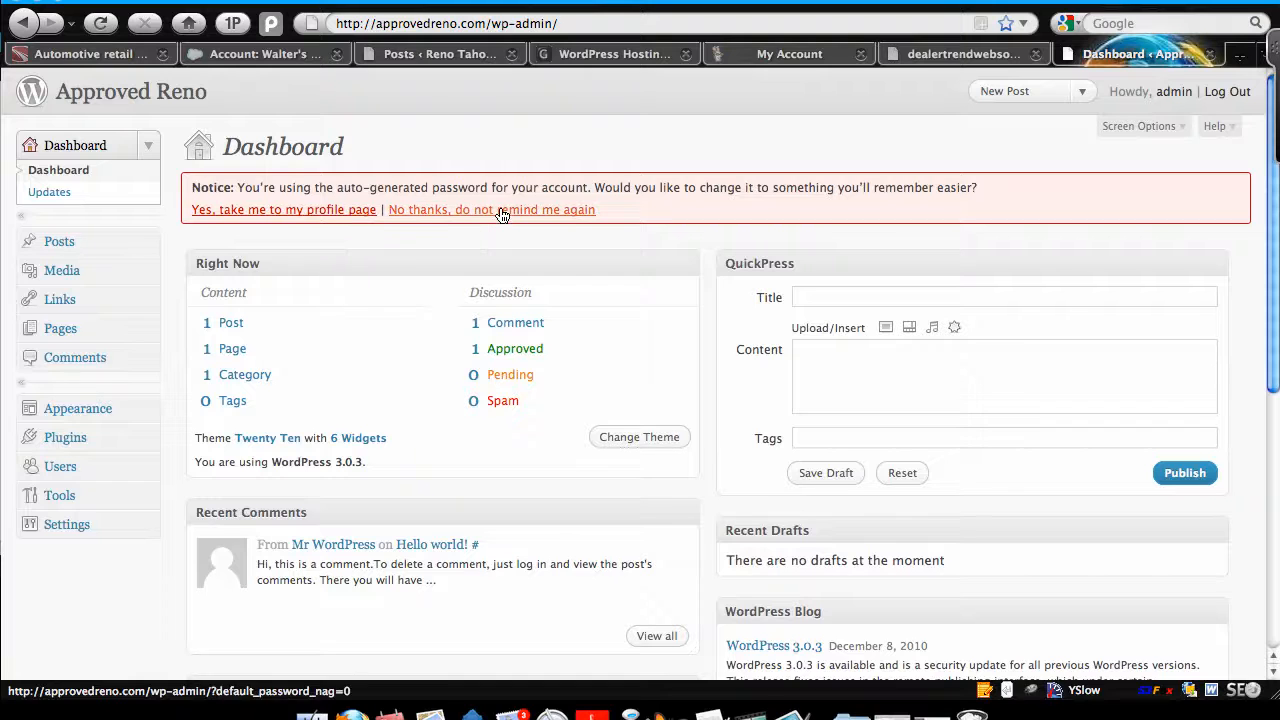
# Step: Look through the dashboard widgets, view the most popular plugin's page in the Plugin Directory, and return to the dashboard
pyautogui.scroll(-10, 596, 300)
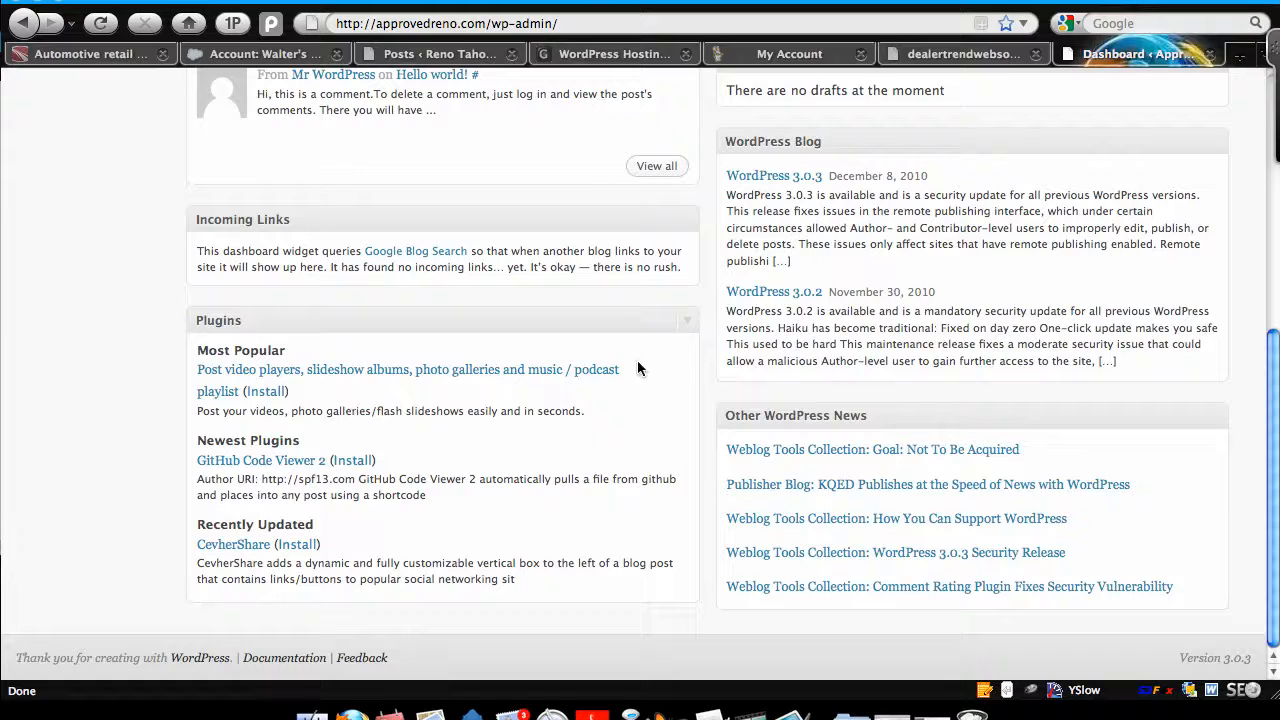
pyautogui.click(610, 371)
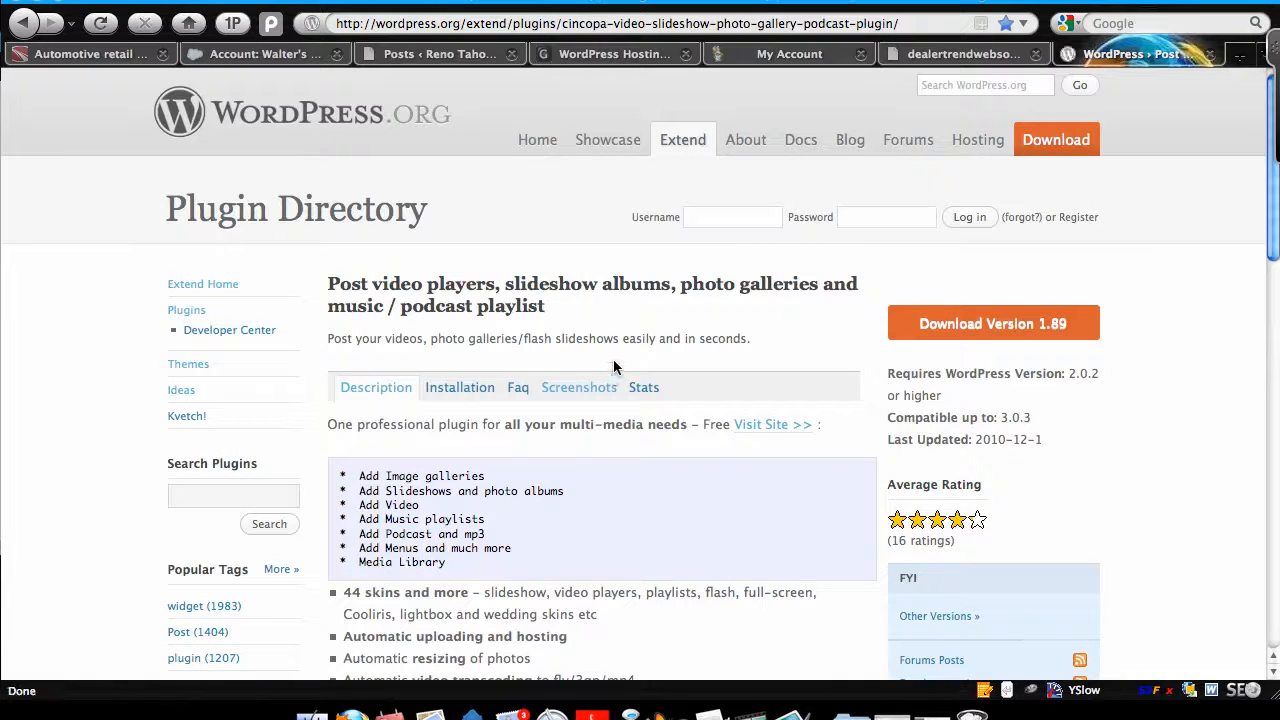
pyautogui.scroll(-3, 613, 366)
pyautogui.scroll(3, 613, 366)
pyautogui.press('super+Left')
pyautogui.scroll(10, 613, 366)
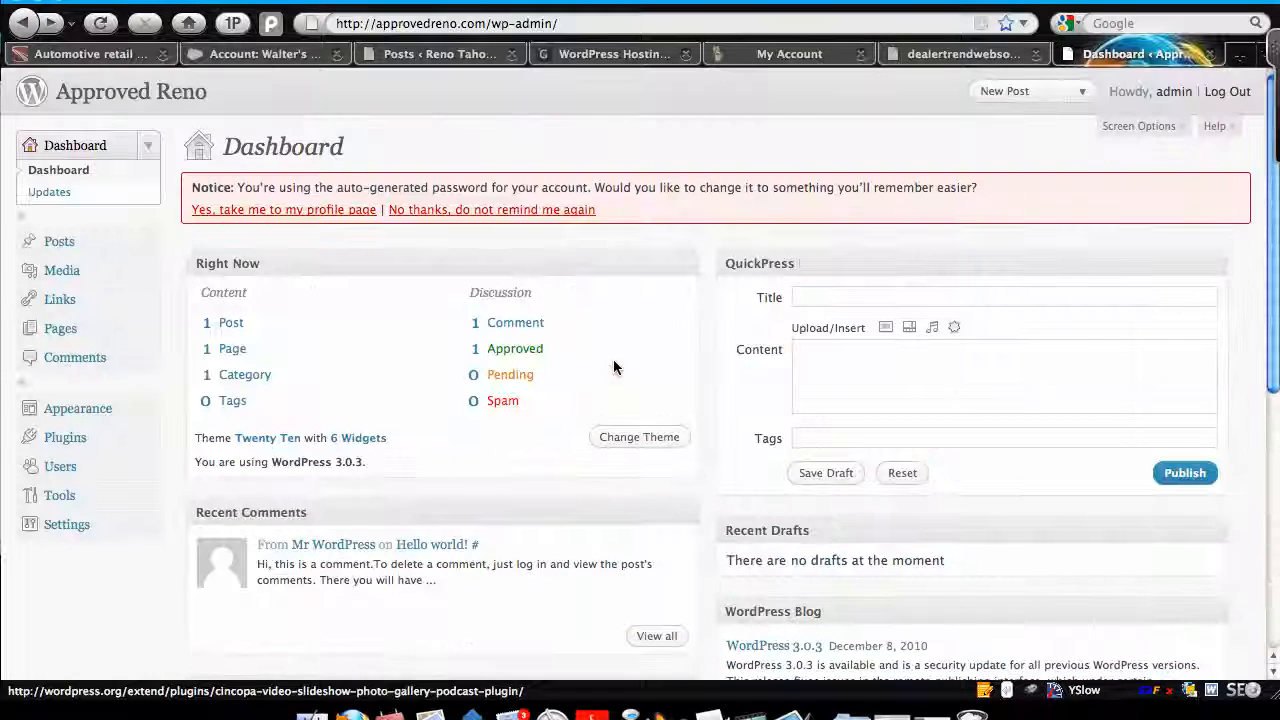